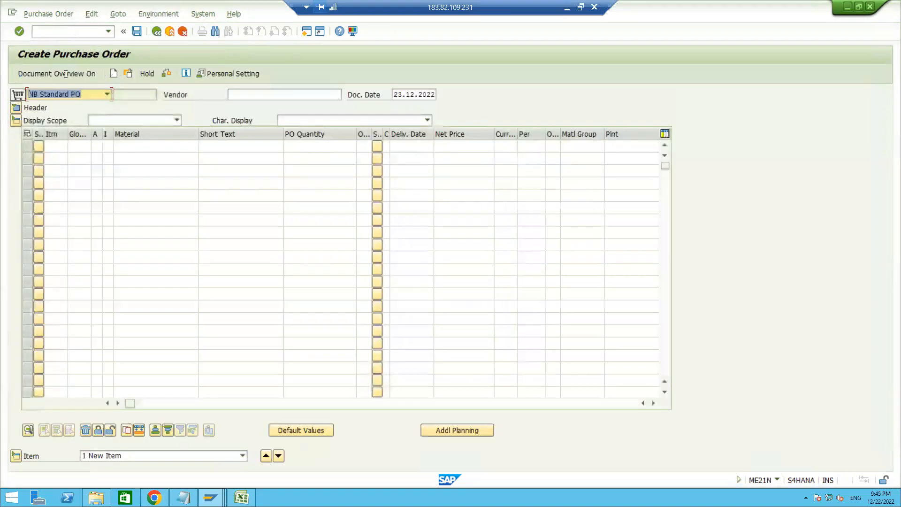
Enter 721 as the vendor of the standard purchase order
left_click(278, 95)
type("7")
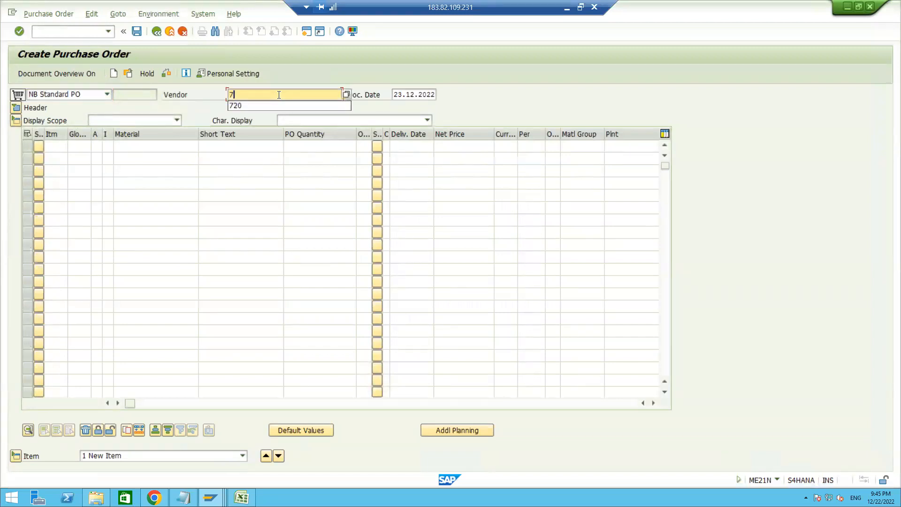
type("21")
key("Return")
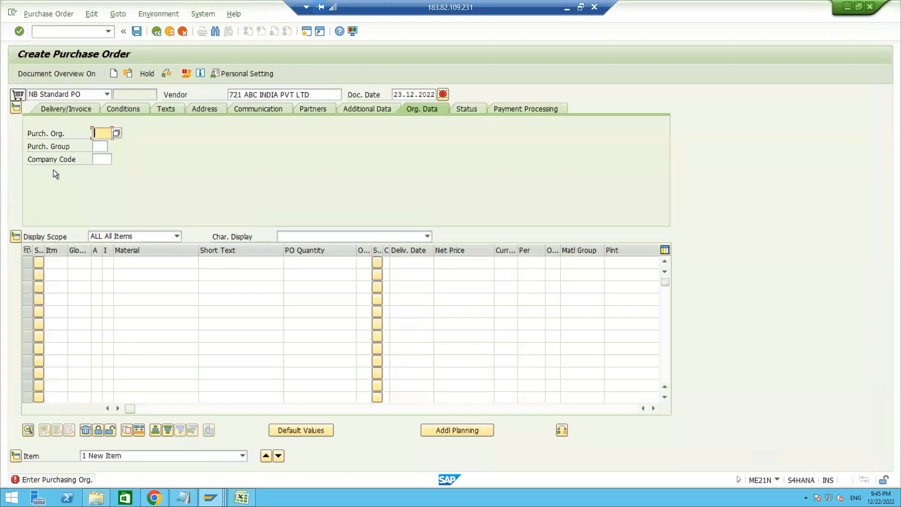
Fill in the organizational data with purchasing organization ZNT1, purchasing group ZN1 and company code ZNT1
type("ZNT1")
key("Tab")
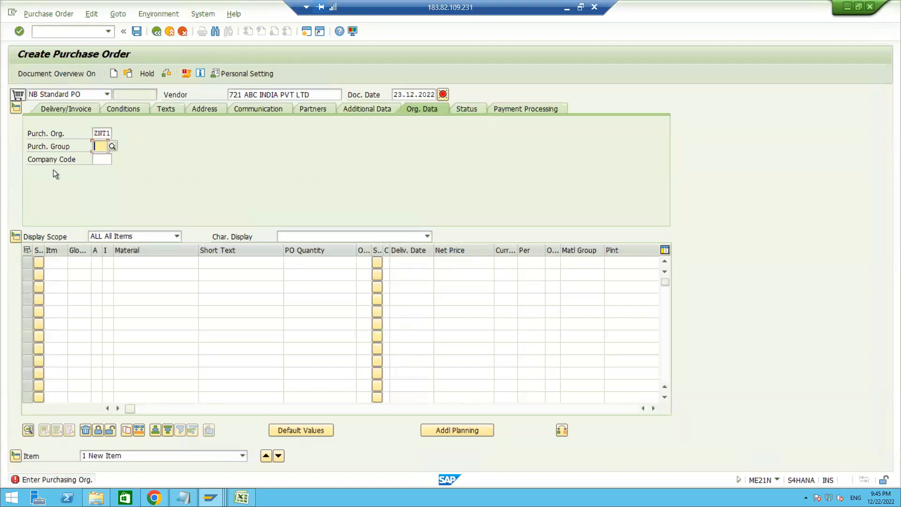
type("ZN1")
key("Tab")
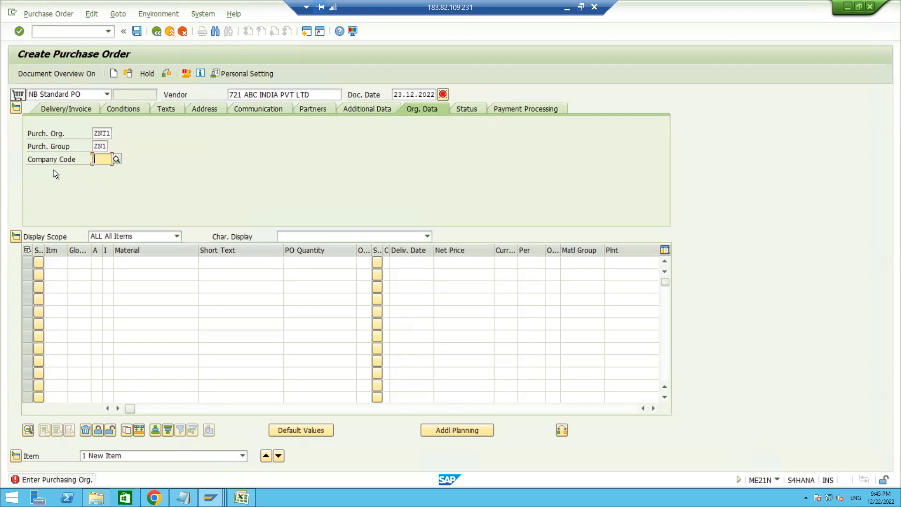
type("ZNT1")
key("Return")
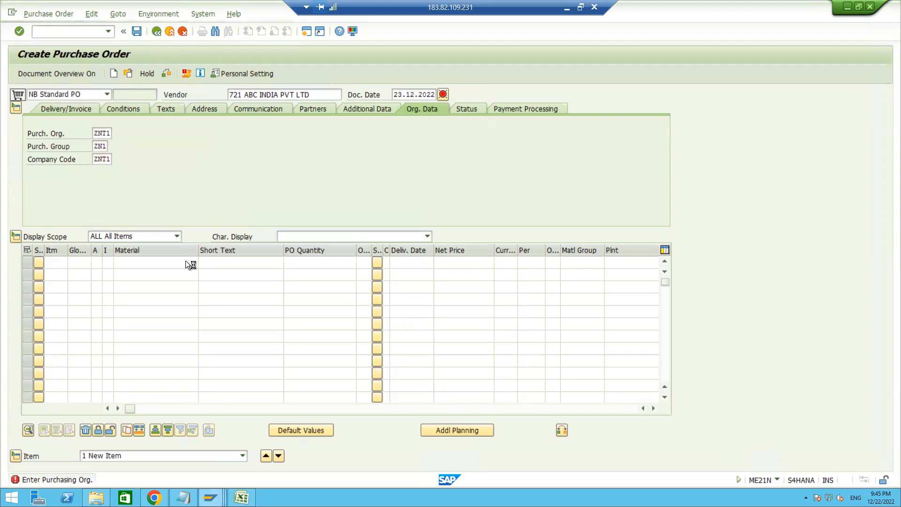
Add the first order item with material 5032, plant ZNT1 and a PO quantity of 20
left_click(159, 265)
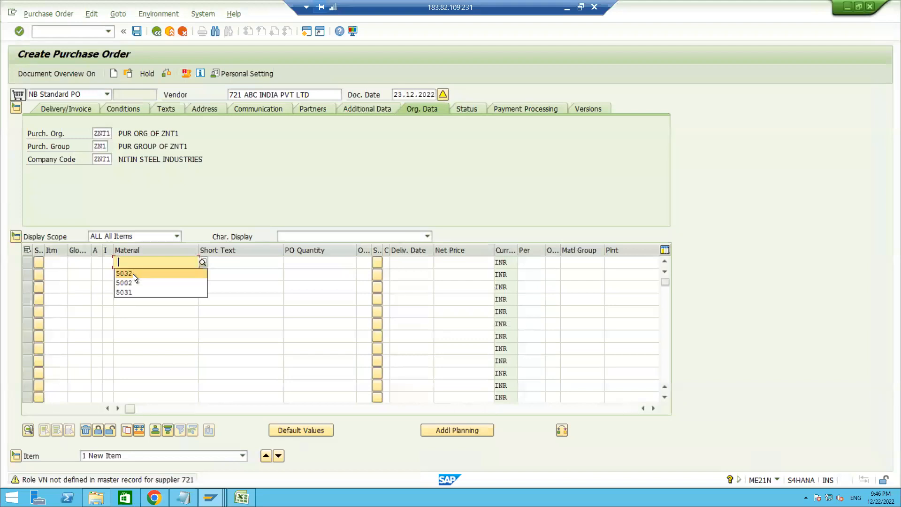
left_click(133, 273)
key("Return")
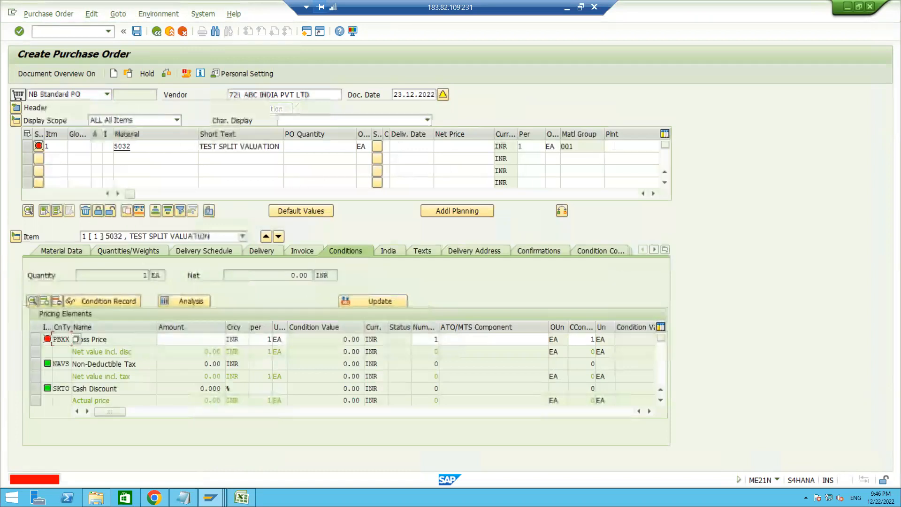
left_click(614, 146)
type("ZNT1")
key("Return")
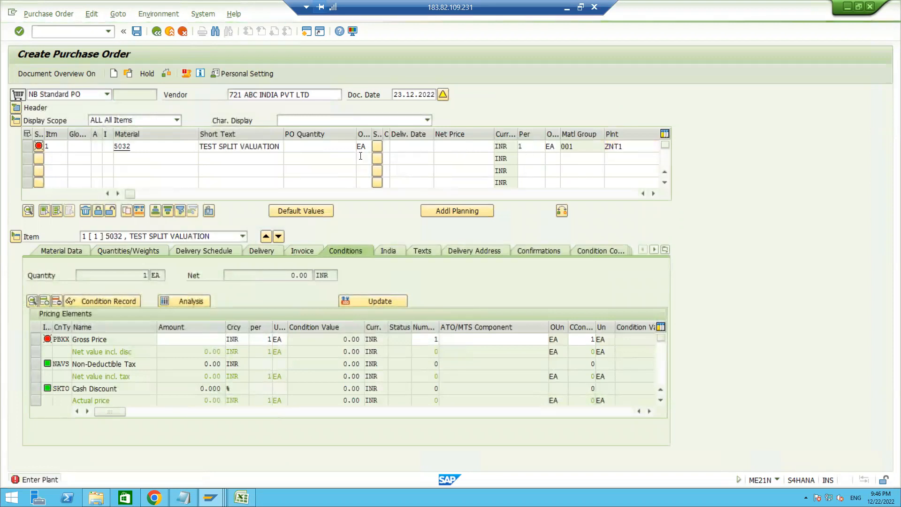
left_click(333, 148)
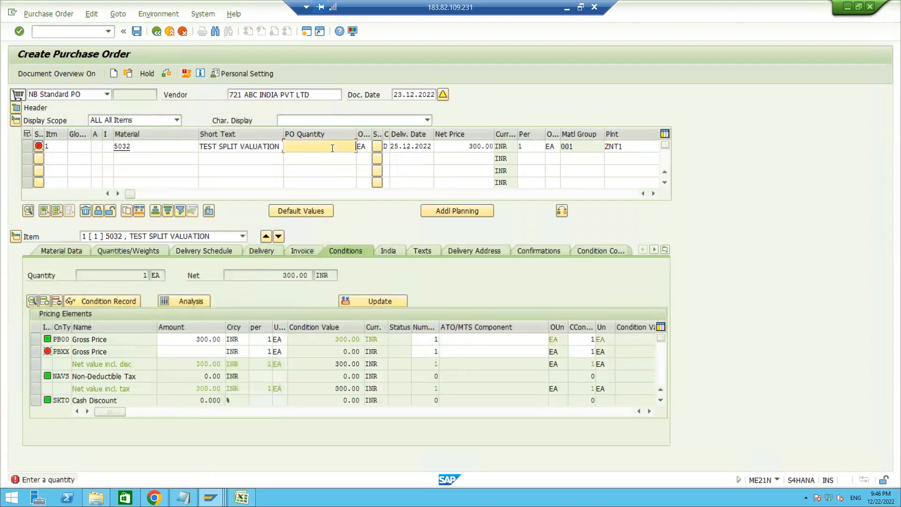
type("20")
key("Return")
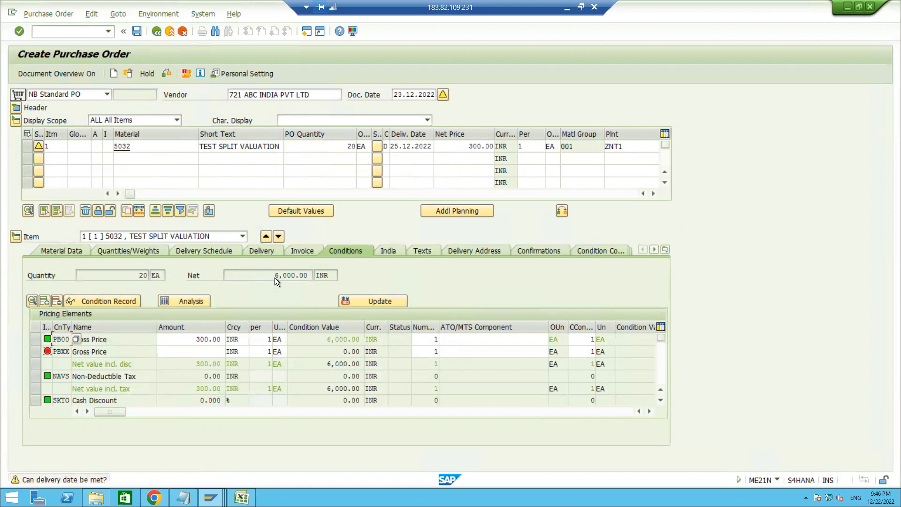
Expand the order header, run a check on the document and view its release strategy
left_click(15, 108)
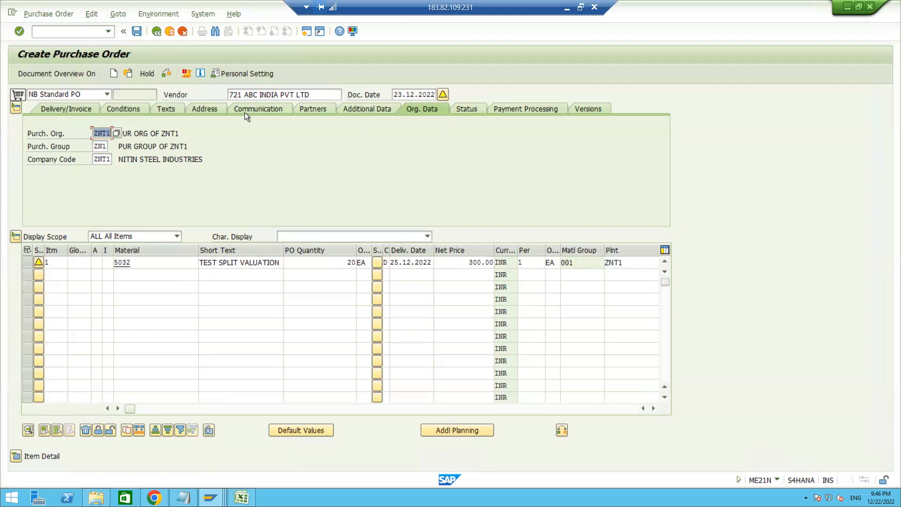
left_click(165, 72)
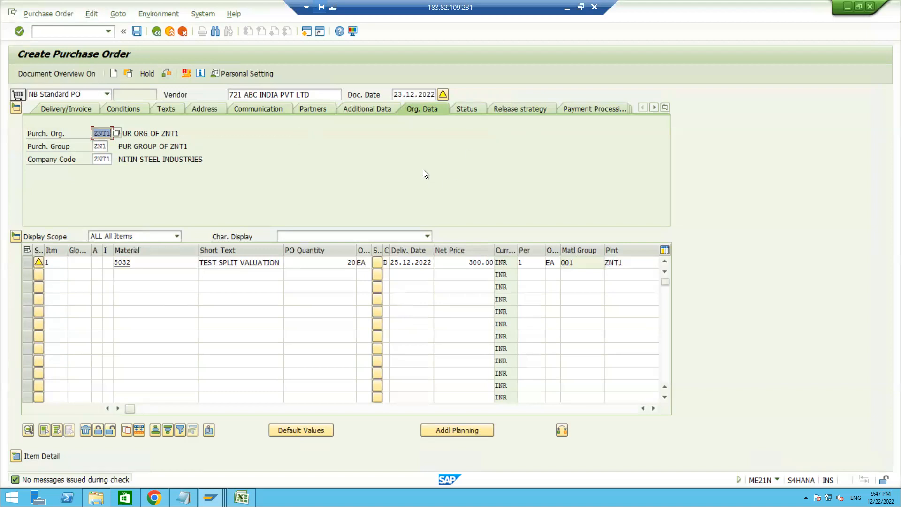
left_click(512, 109)
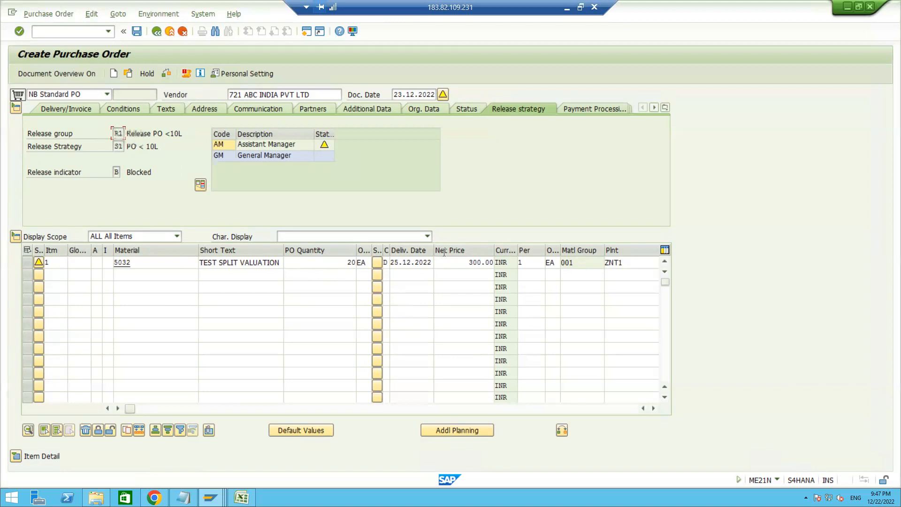
Set the net price of the material 5032 item to 30000 INR
left_click_drag(468, 262, 491, 262)
left_click(490, 262)
key("BackSpace")
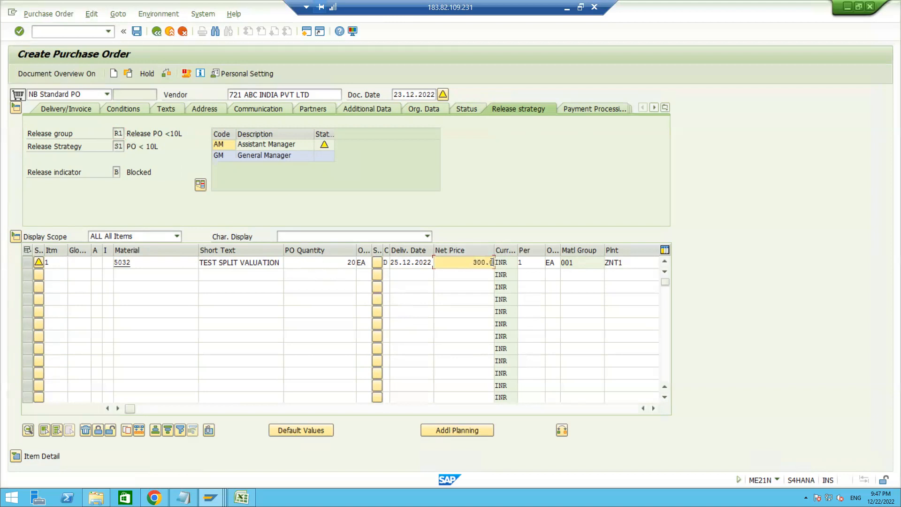
key("BackSpace")
key("BackSpace")
key("BackSpace")
key("BackSpace")
key("BackSpace")
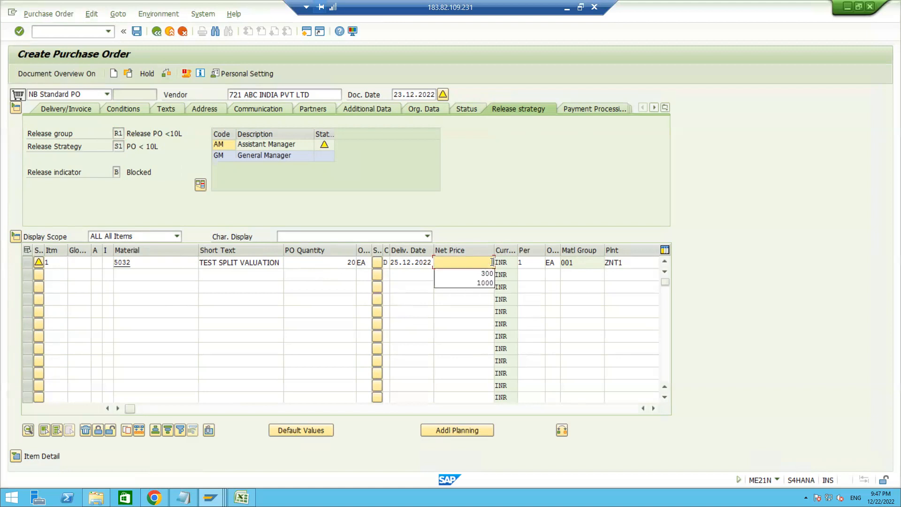
type("3000")
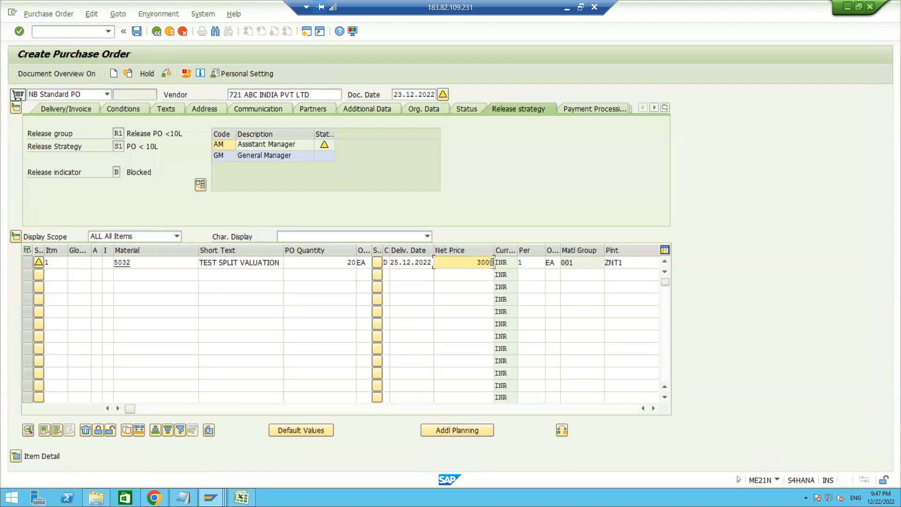
type("0")
key("Return")
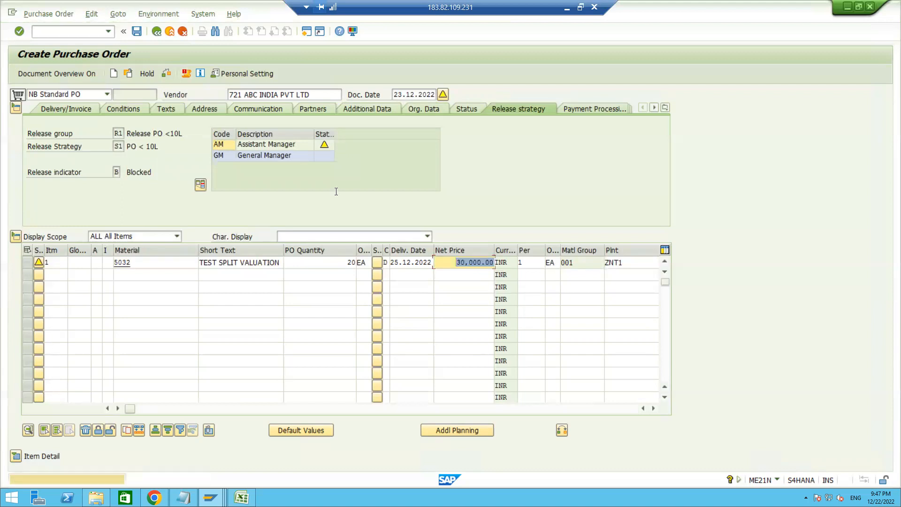
key("Return")
Review the header pricing conditions, check the order again and examine the release strategy
left_click(124, 108)
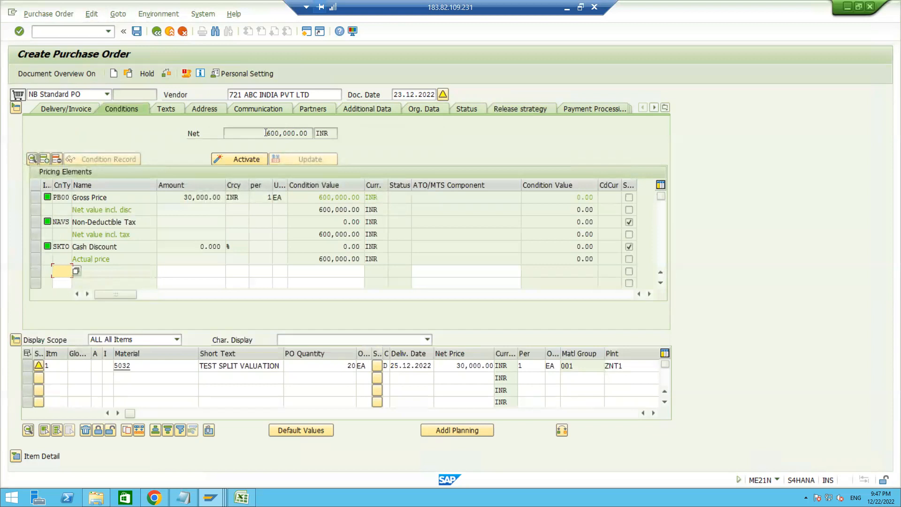
left_click(166, 74)
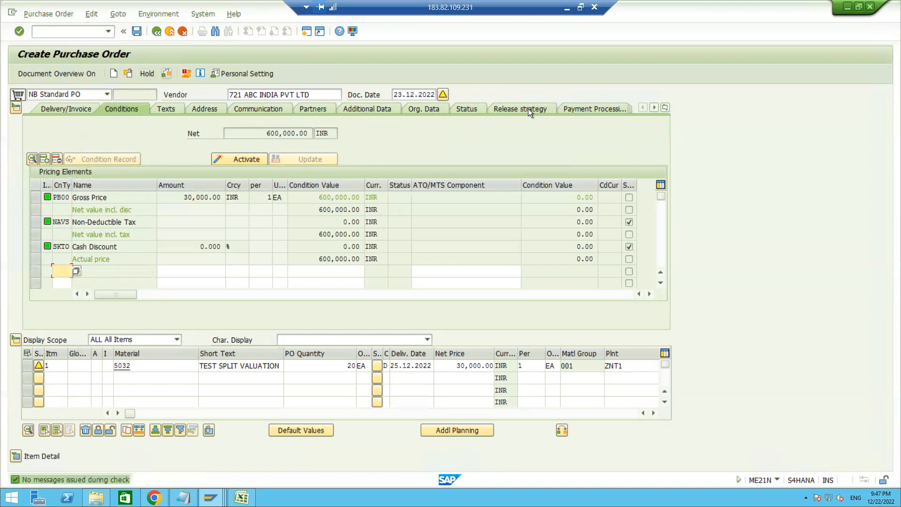
left_click(514, 108)
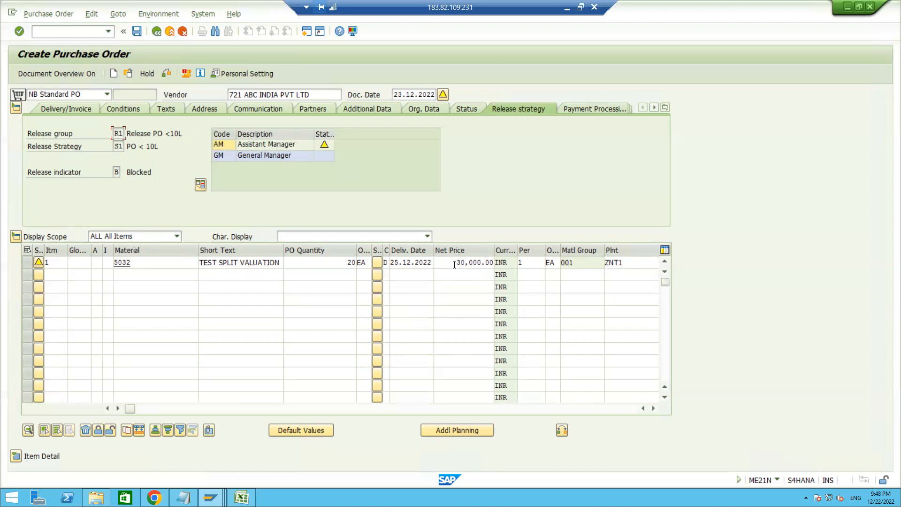
Try to change the item's net price to 30,0000
left_click(492, 261)
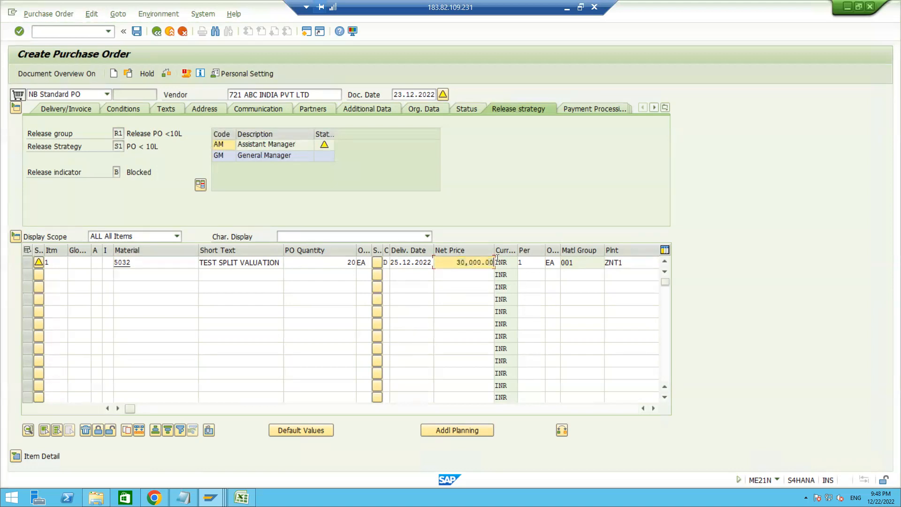
key("BackSpace")
key("BackSpace")
key("BackSpace")
type("0")
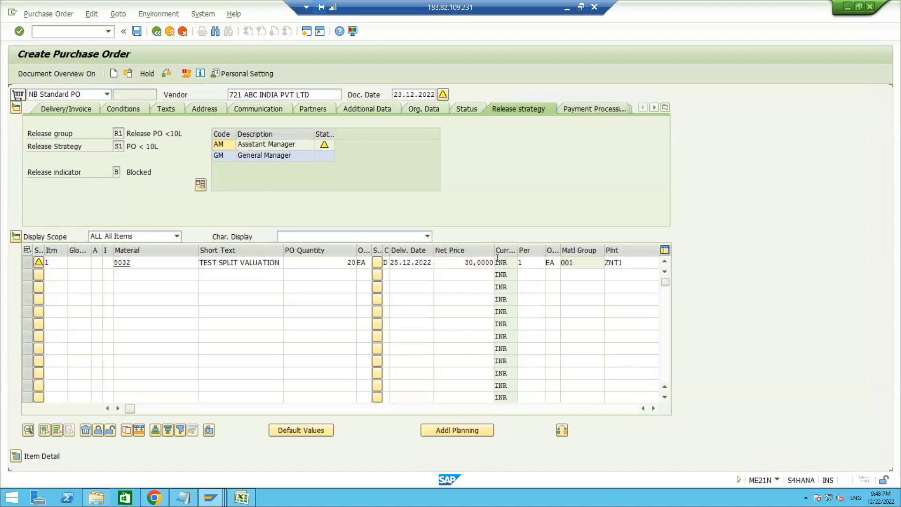
key("Return")
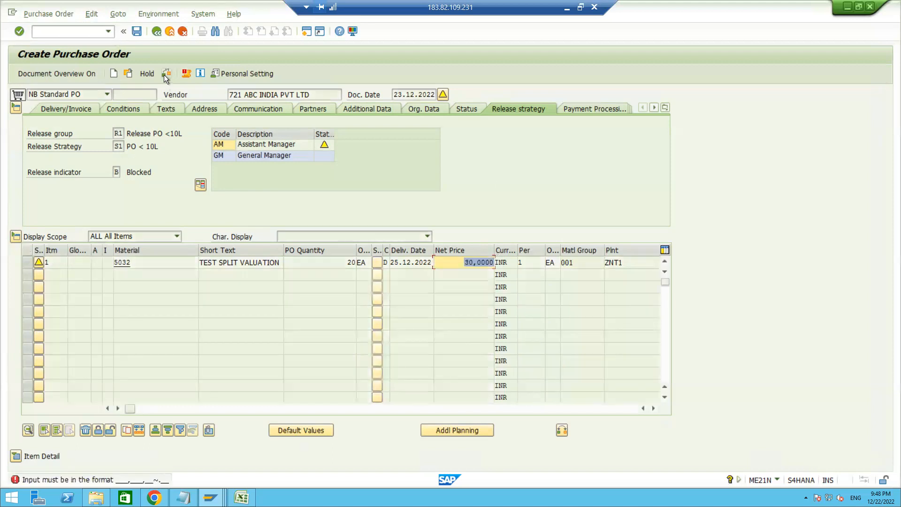
Replace the invalid net price entry with 30000
key("BackSpace")
type("30000")
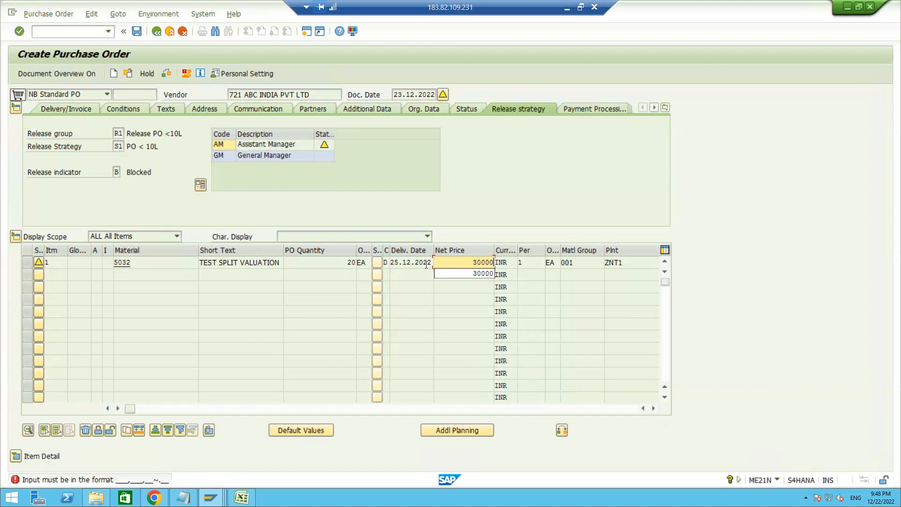
key("Return")
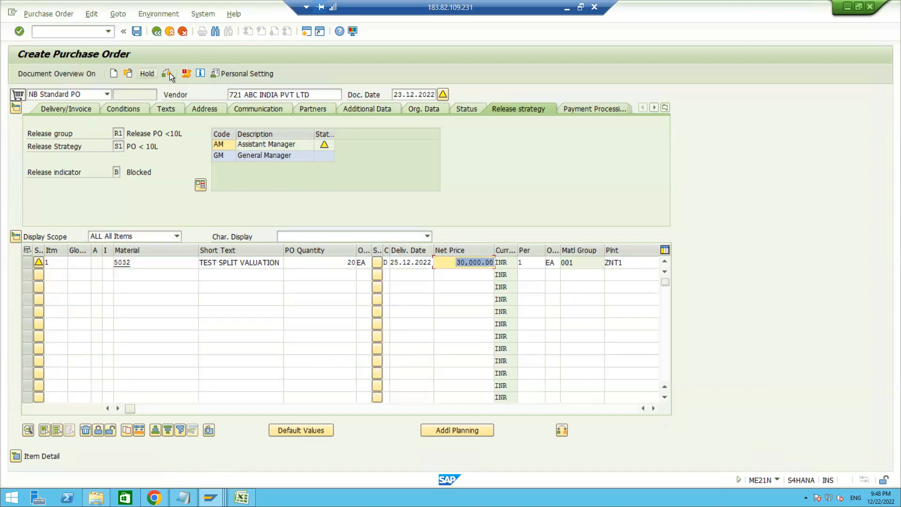
Check the purchase order, then compare its header conditions with the release strategy
left_click(170, 73)
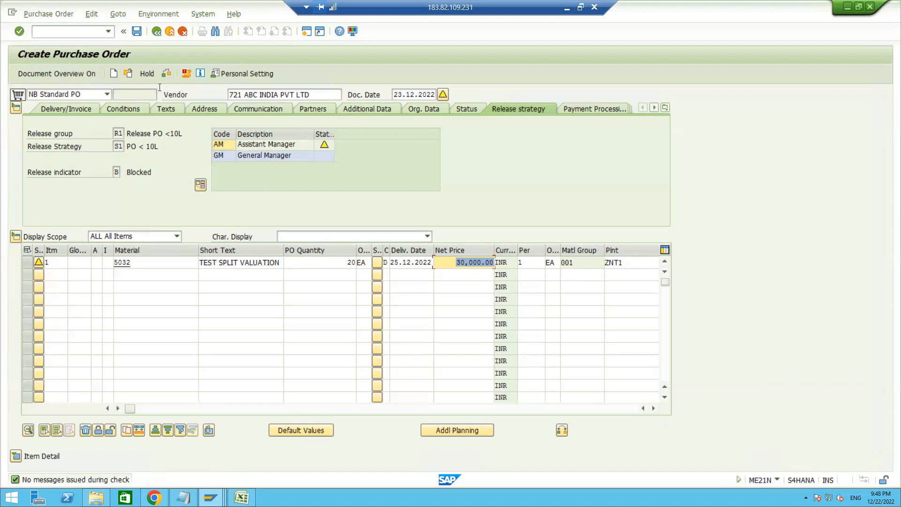
left_click(128, 108)
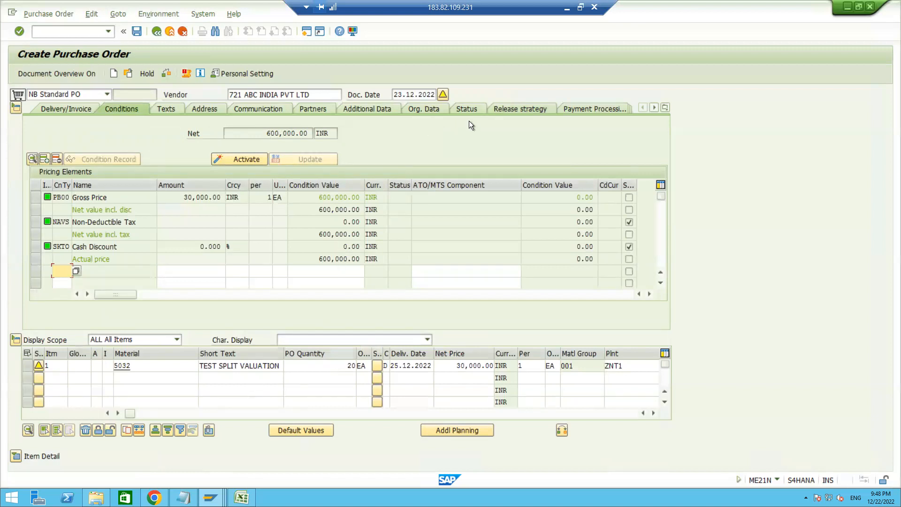
left_click(519, 107)
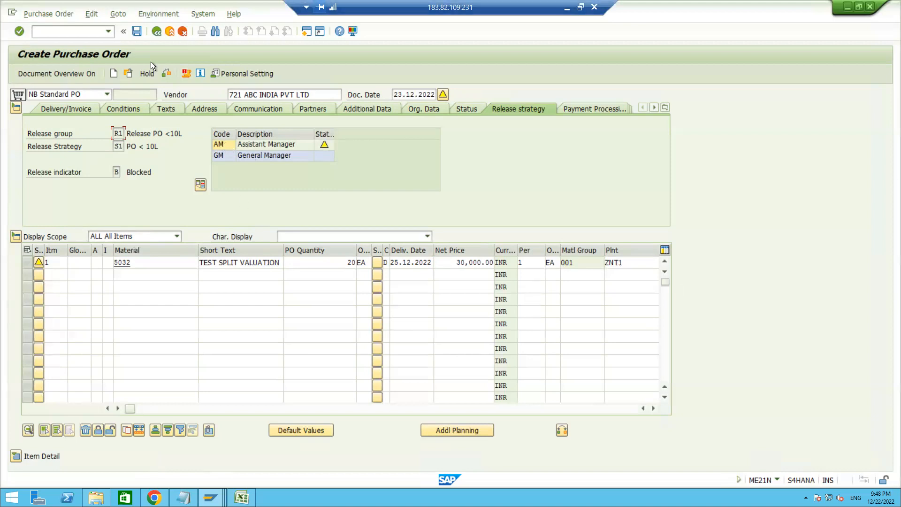
Save the purchase order, copy its document number from the message details and close them
left_click(136, 32)
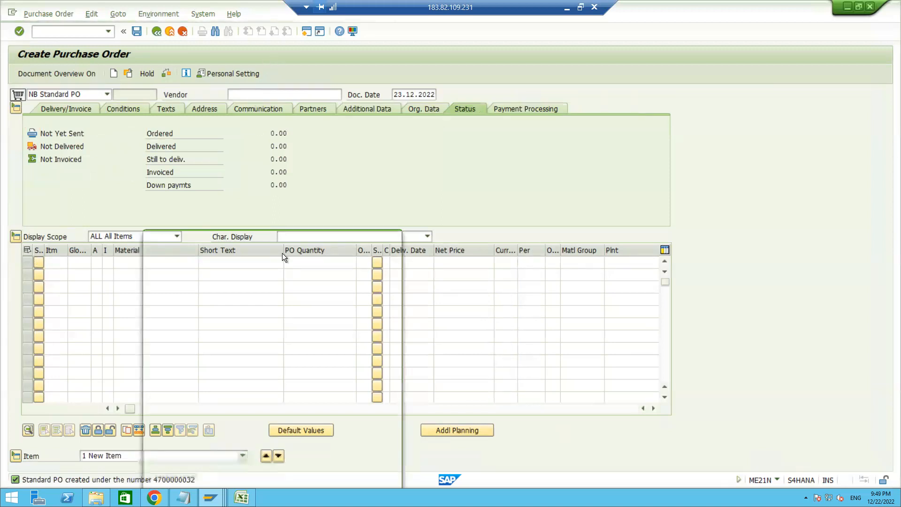
double_click(333, 271)
key("ctrl+c")
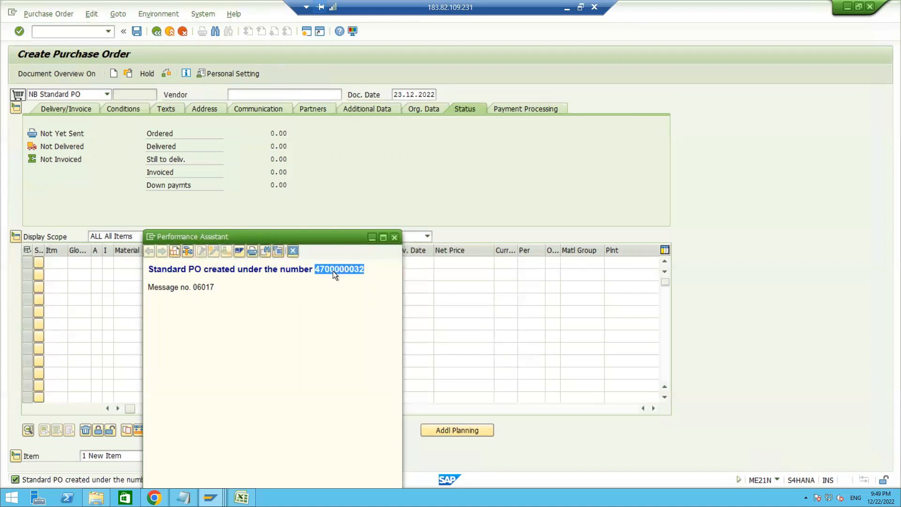
left_click(292, 250)
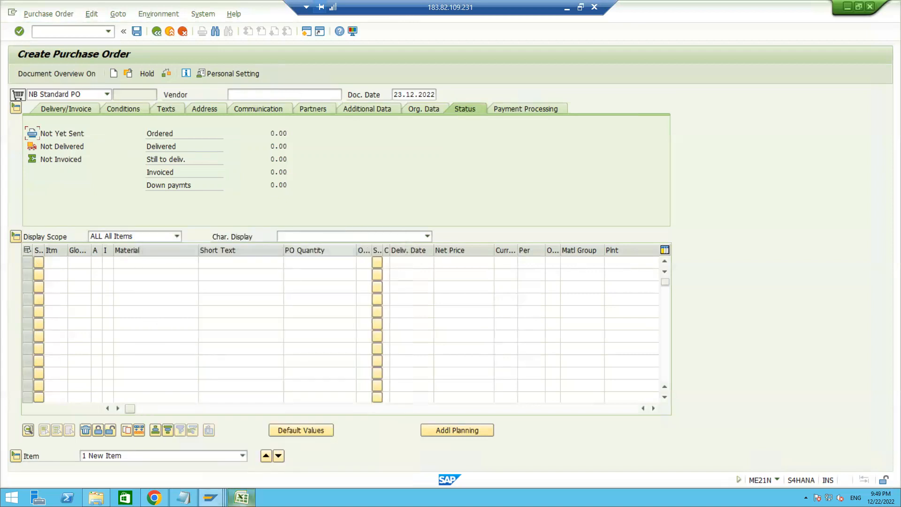
Switch to the Excel workbook and paste the purchase order number into cell D25 of Sheet2
key("alt+Tab")
left_click(453, 395)
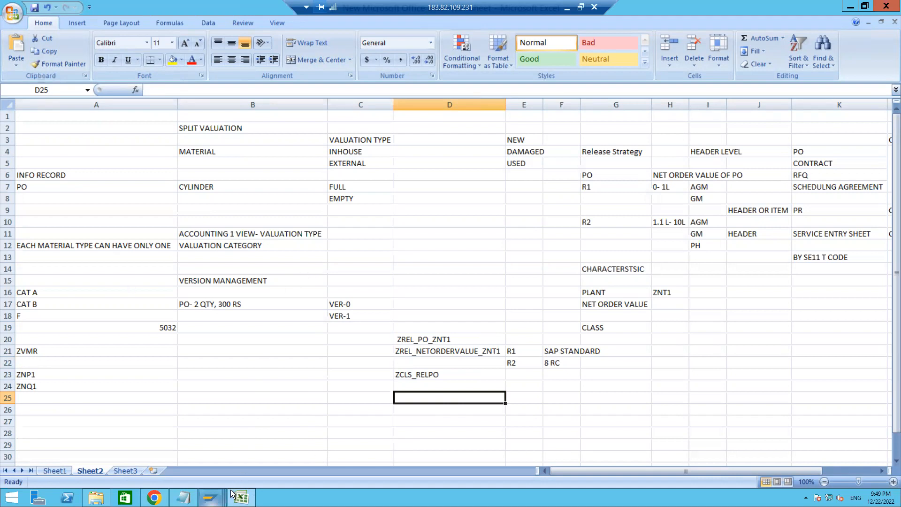
key("ctrl+v")
Switch back to the SAP Create Purchase Order session and start the MIGO goods receipt transaction
mouse_move(211, 497)
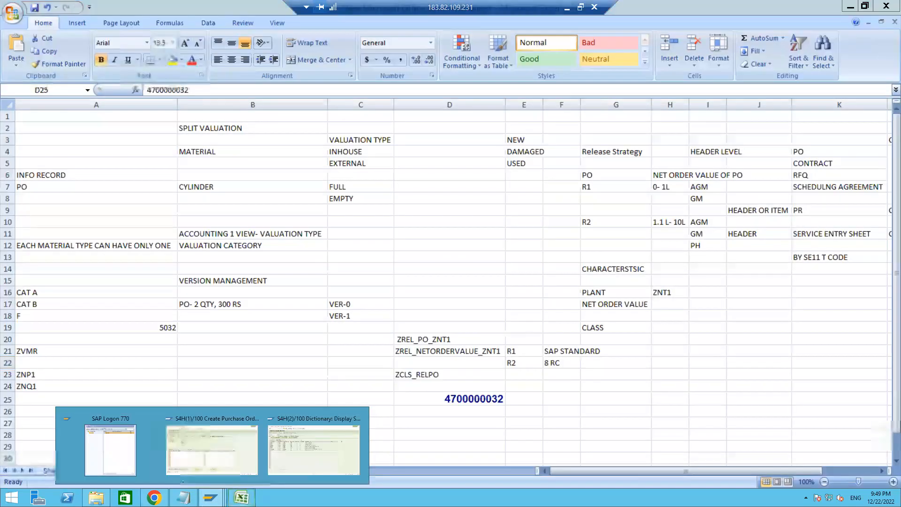
left_click(212, 432)
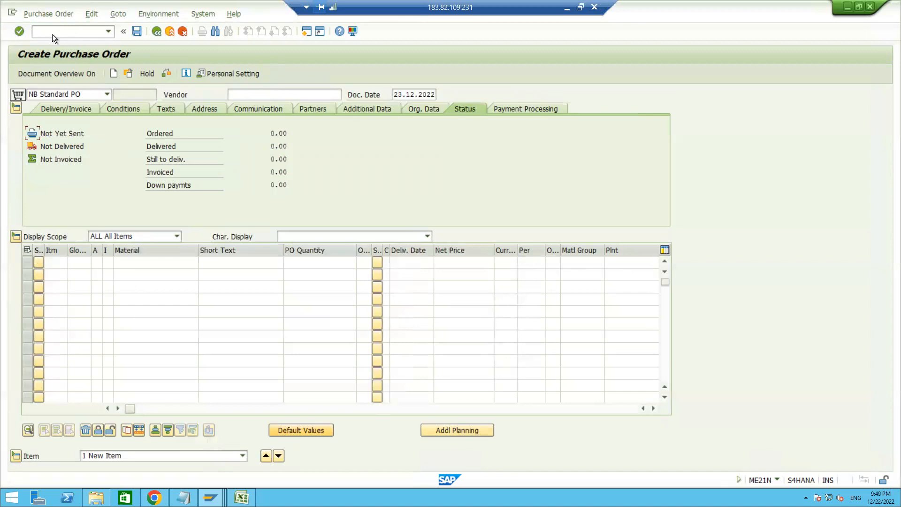
type("/NMIGO")
key("Return")
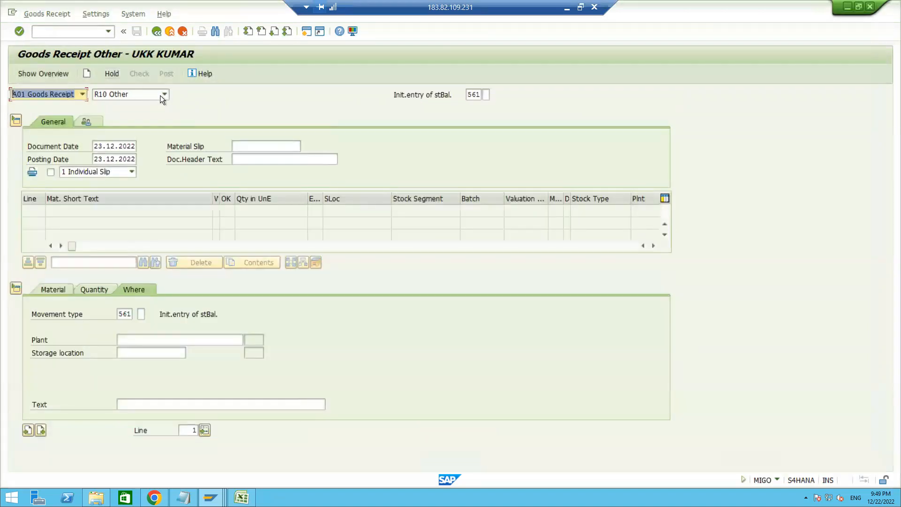
Set the goods receipt reference to R01 Purchase Order and try to load the order with the copied purchase order number
left_click(161, 95)
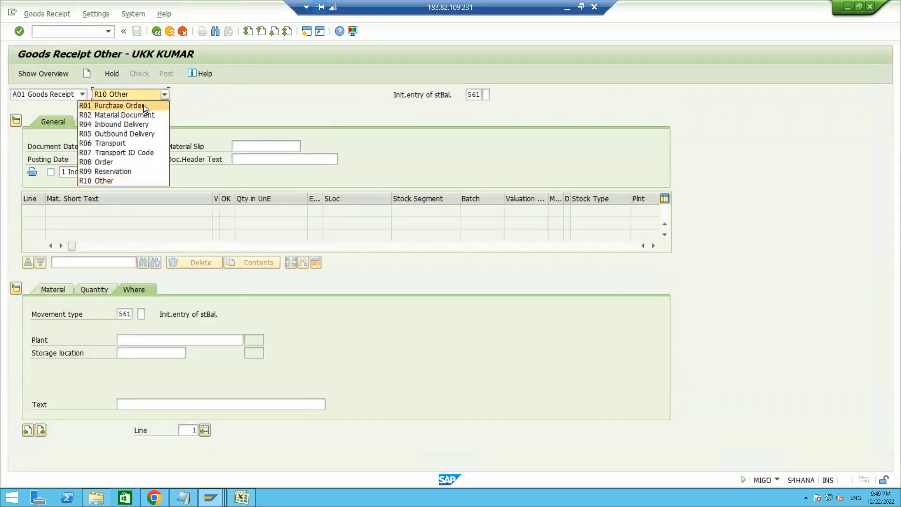
left_click(142, 105)
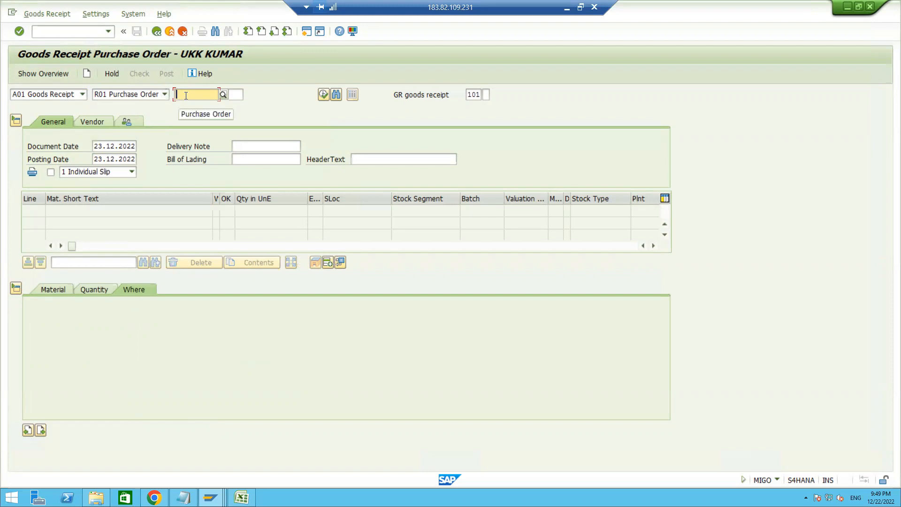
key("ctrl+v")
key("Return")
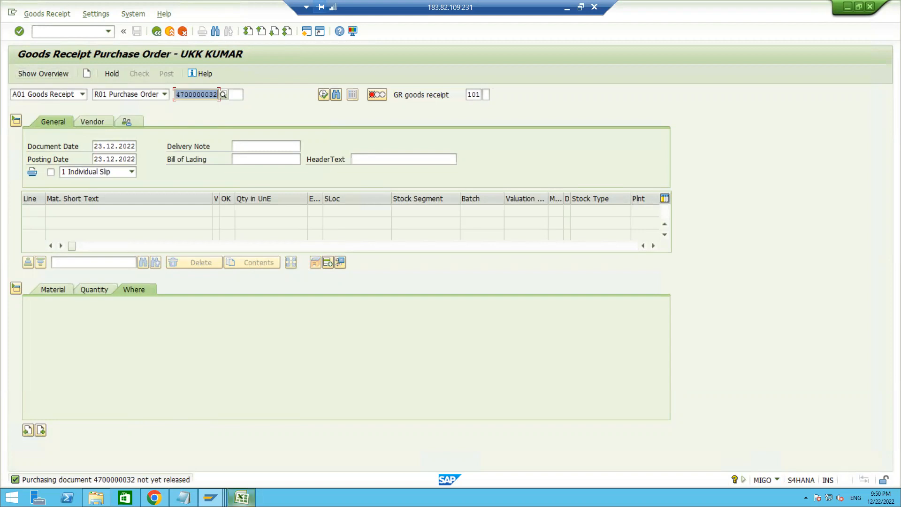
Switch to the Excel workbook and enter RELEASE PO in F24, ME29N in F25 and ME28 in F26 of Sheet2
mouse_move(241, 497)
left_click(237, 455)
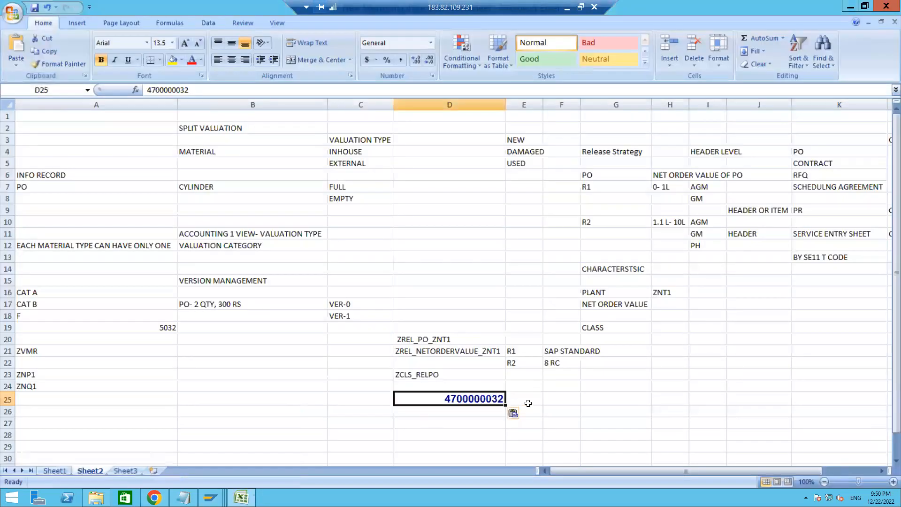
left_click(554, 389)
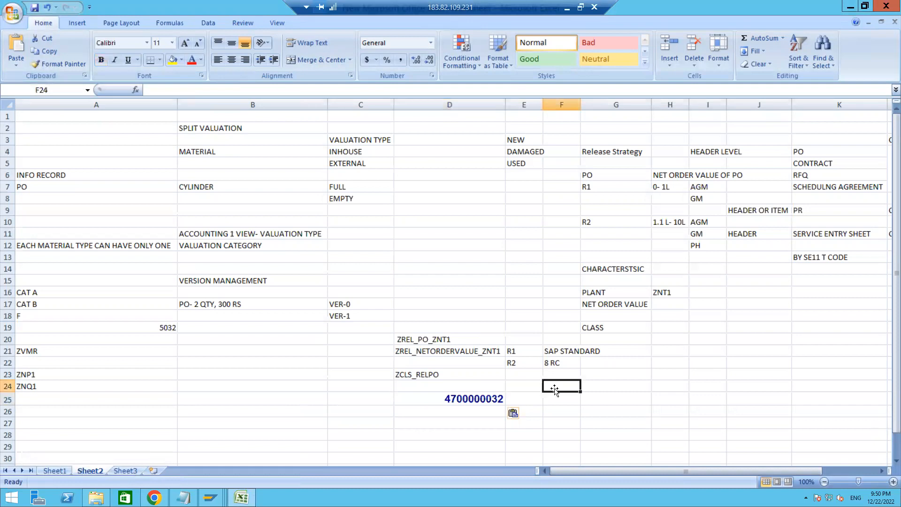
type("RELE")
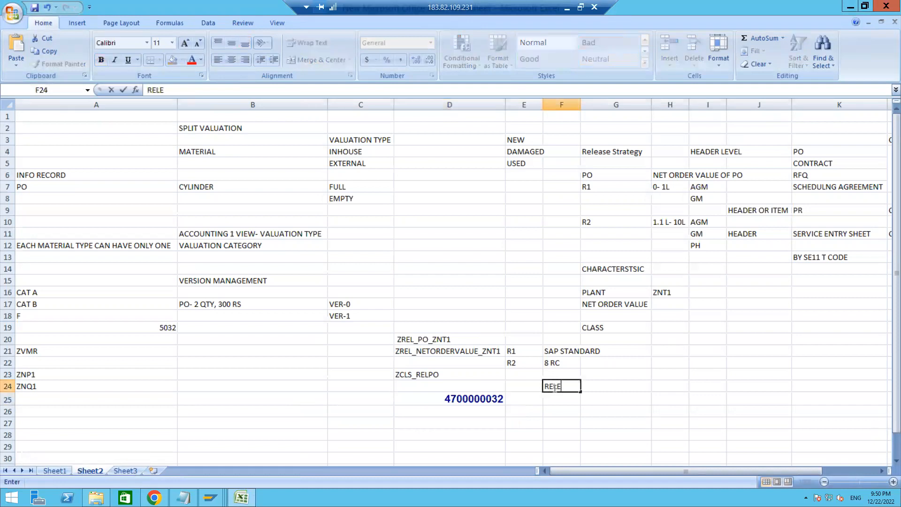
type("ASE PO")
key("Return")
type("ME29N")
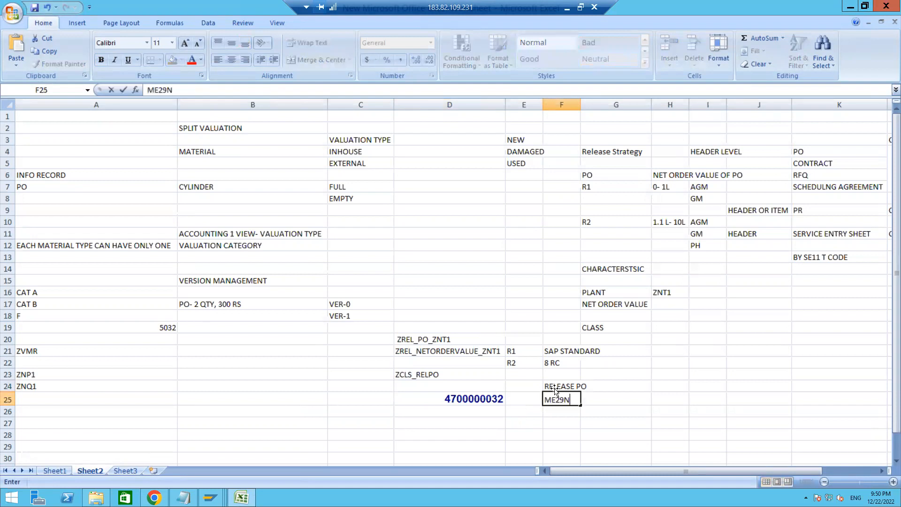
key("Return")
type("ME28")
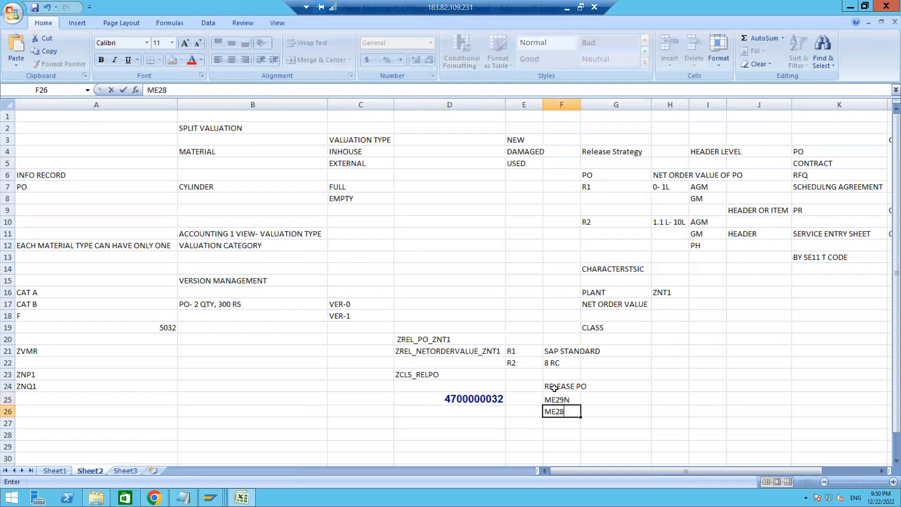
key("Return")
key("Up")
key("Up")
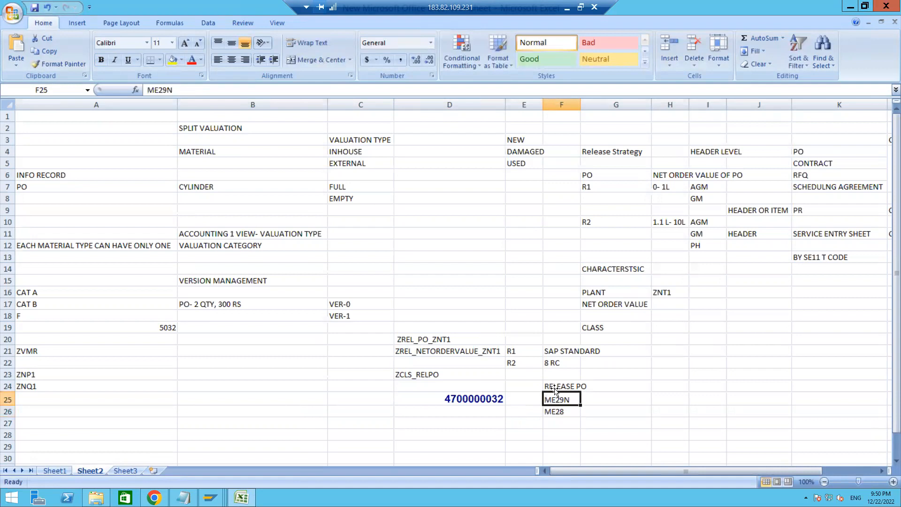
key("Right")
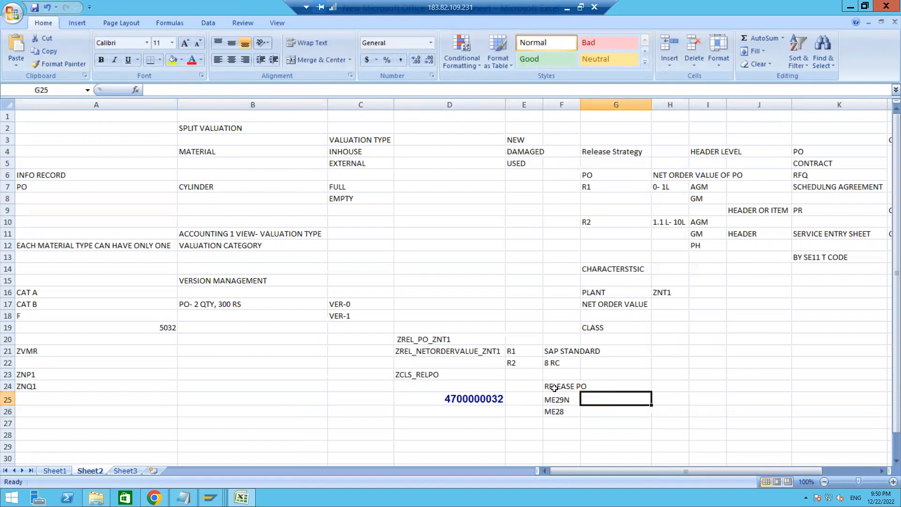
key("Left")
key("Left")
key("Left")
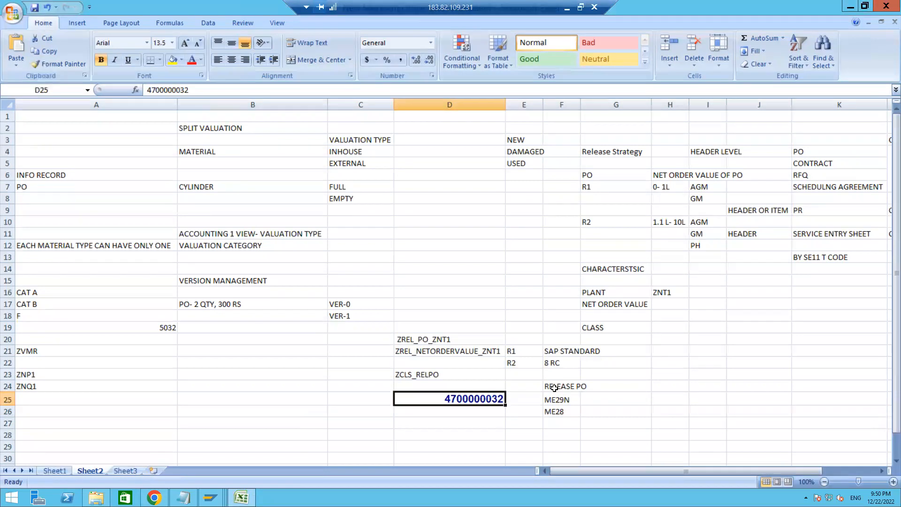
key("Down")
key("Up")
key("Down")
key("Right")
key("Right")
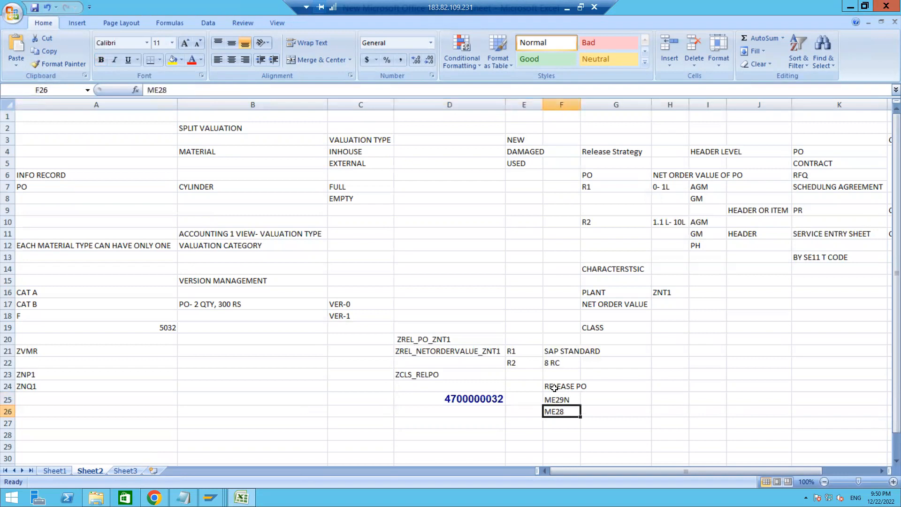
key("Up")
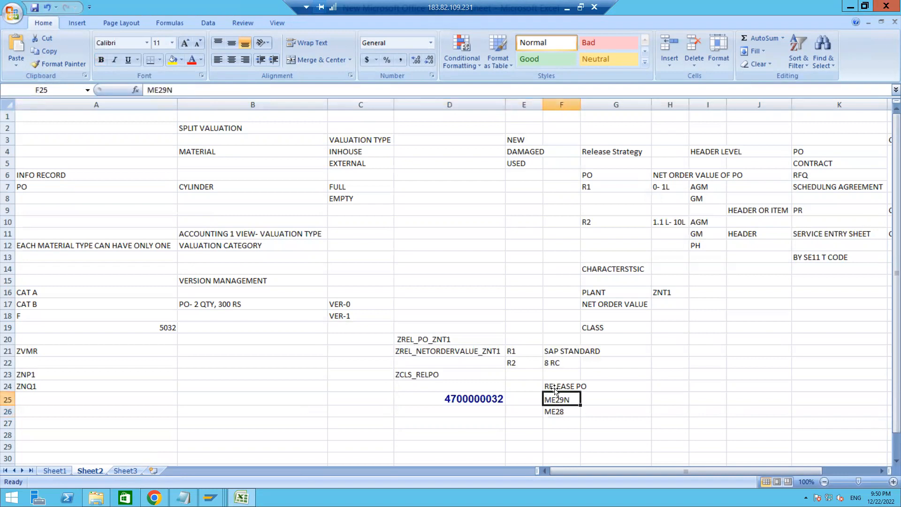
key("Left")
key("Left")
key("Right")
key("Right")
left_click(544, 412)
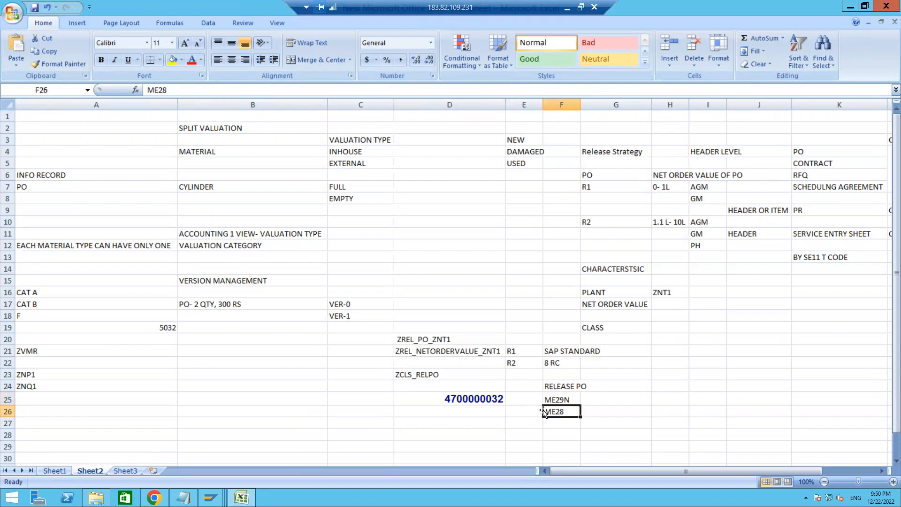
left_click(565, 397)
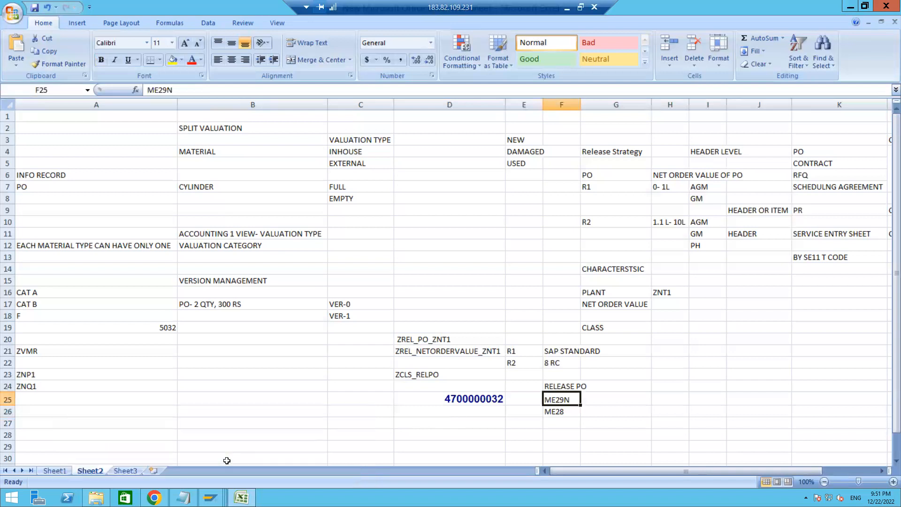
Switch back to the SAP Goods Receipt session and start the ME29N purchase order release transaction
mouse_move(211, 497)
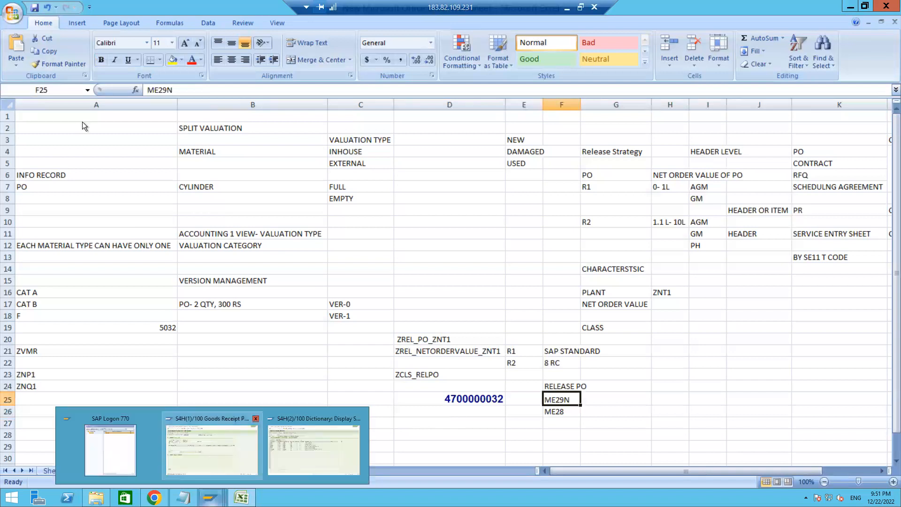
left_click(213, 446)
left_click(53, 34)
type("/NME29N")
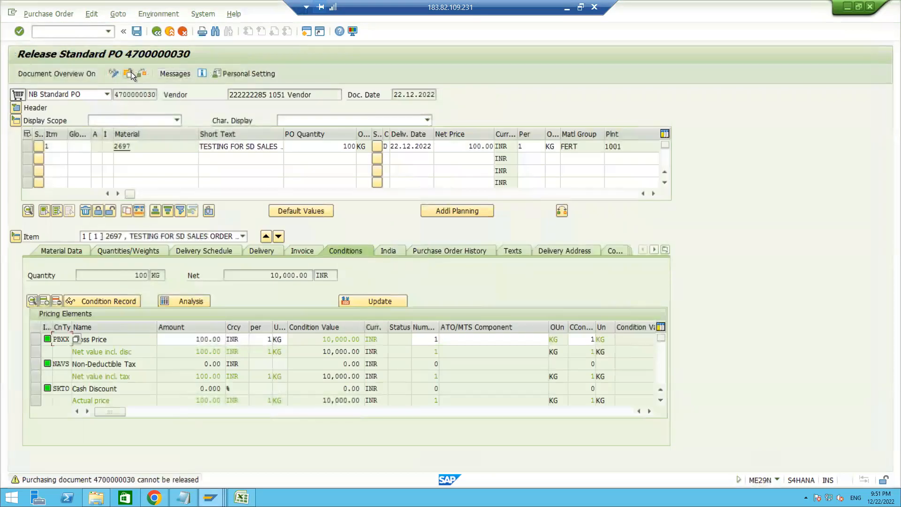
Load another purchase order for release using the copied purchase order number
left_click(130, 72)
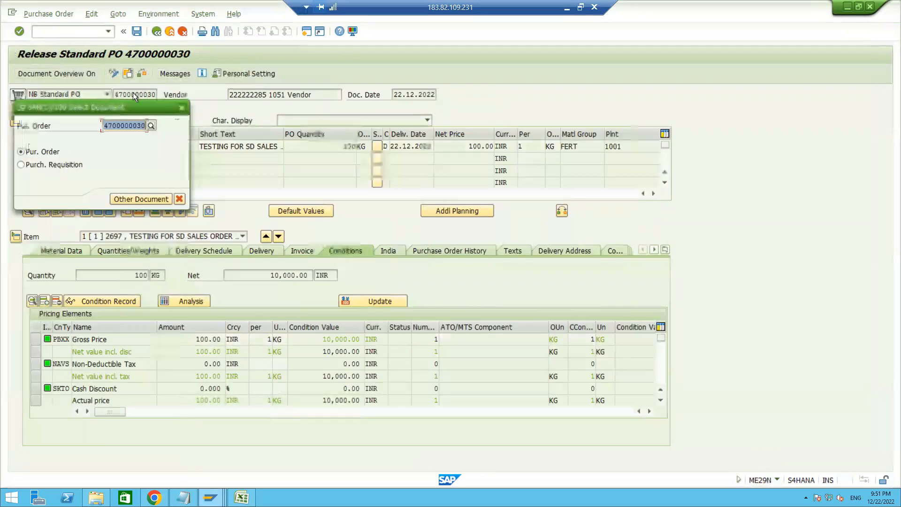
key("BackSpace")
key("ctrl+v")
key("Return")
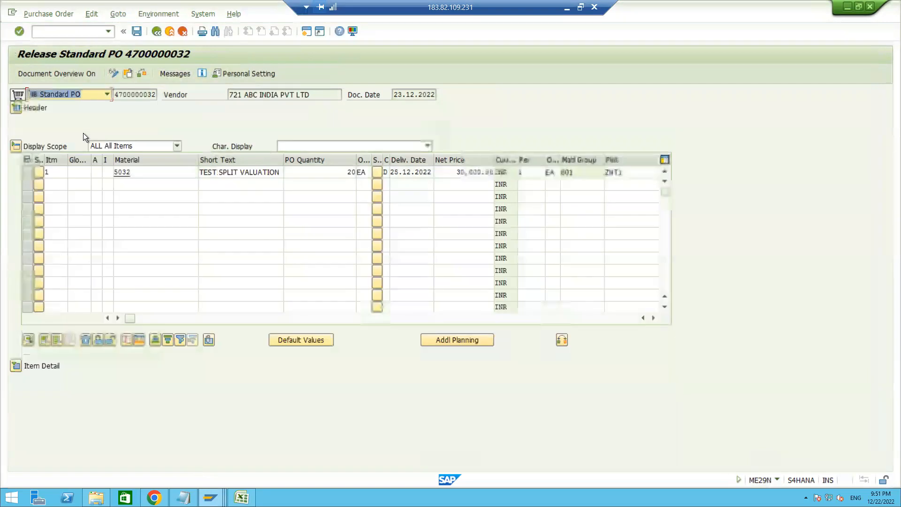
Release the purchase order with codes AM and GM in its header release strategy, then save it
left_click(16, 108)
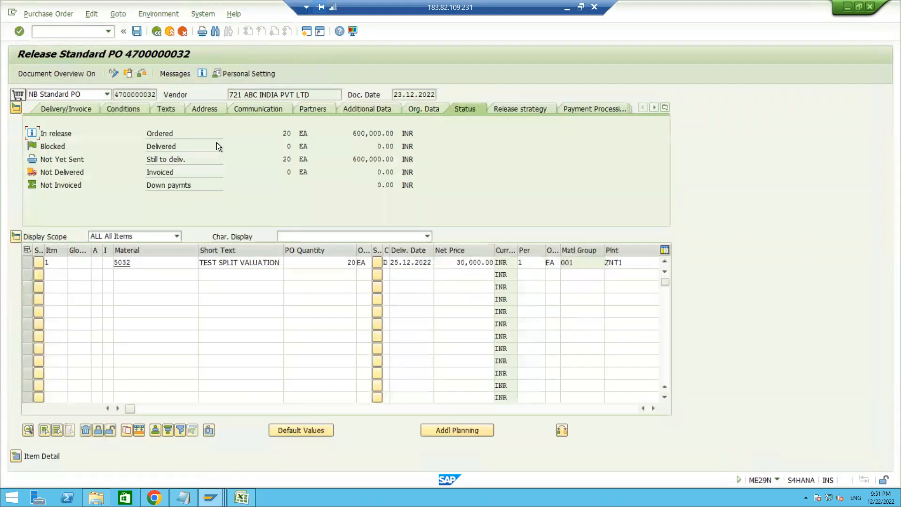
left_click(517, 108)
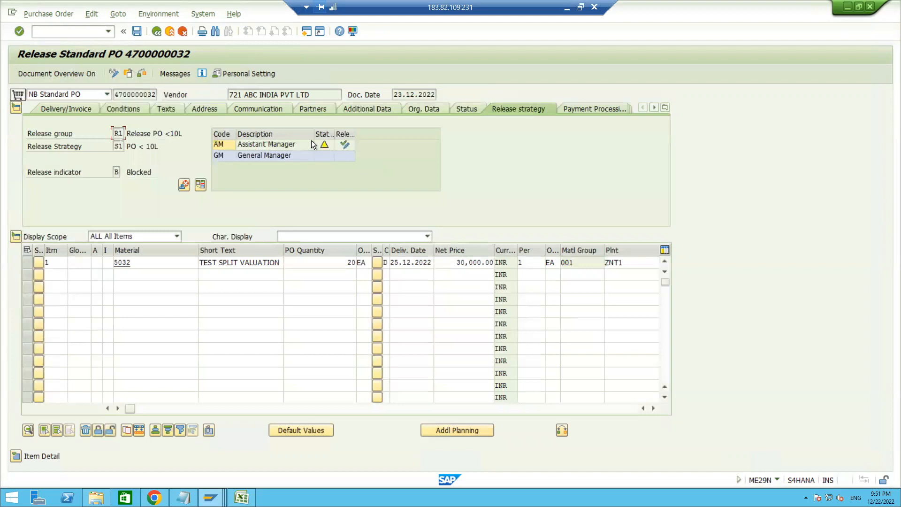
left_click(346, 146)
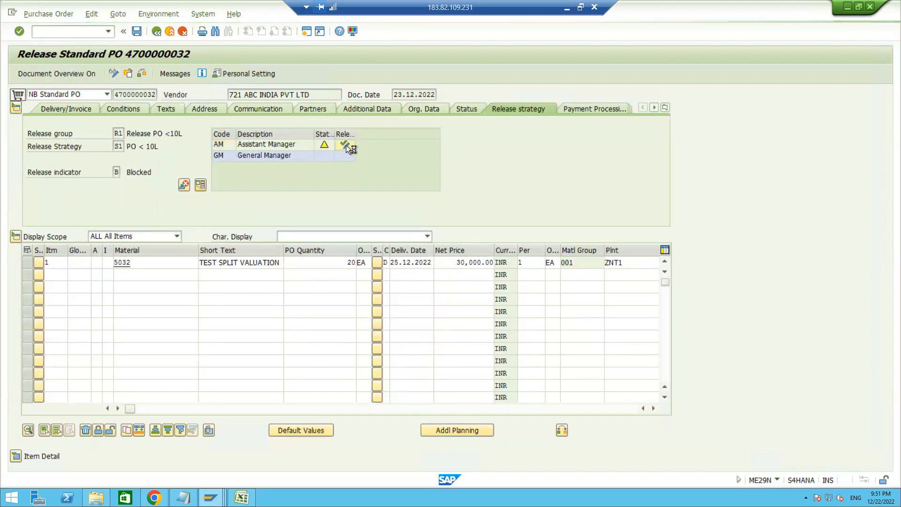
left_click(509, 109)
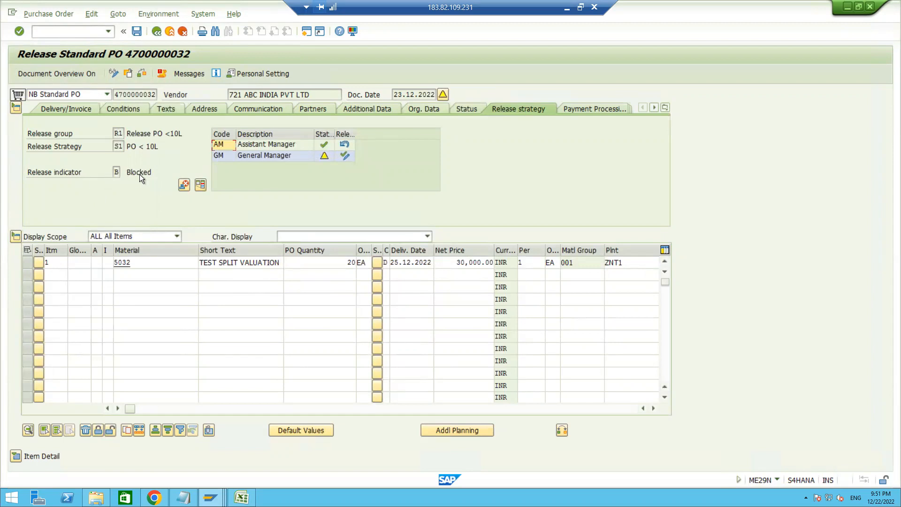
left_click(345, 156)
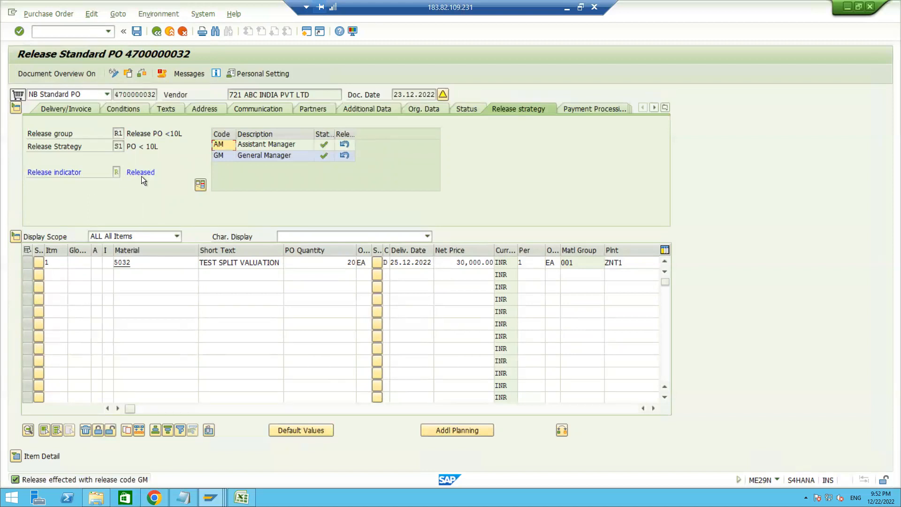
left_click(135, 32)
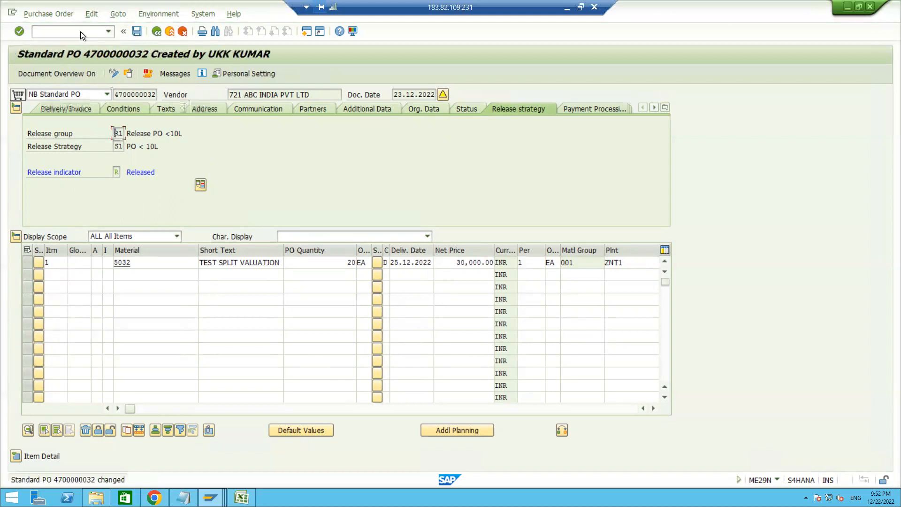
Start the MIGO transaction and load the released order for goods receipt using the copied purchase order number
left_click(67, 31)
type("nme29n")
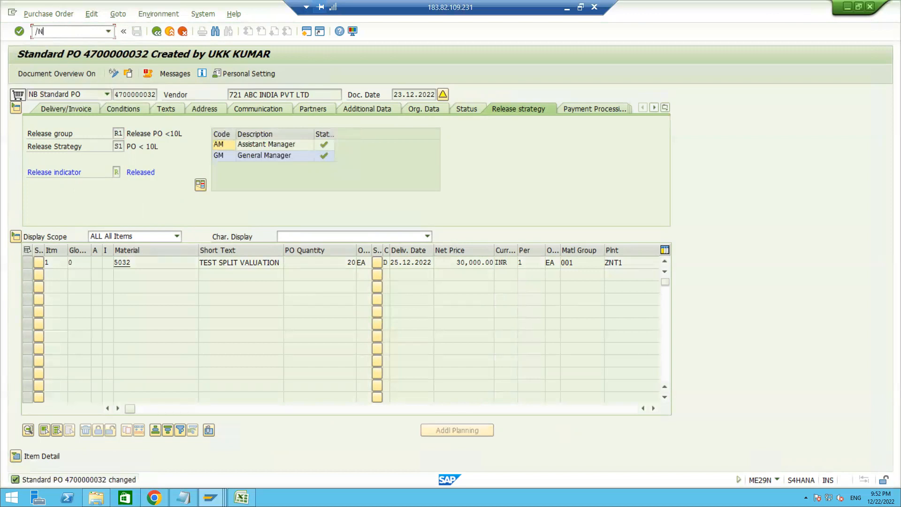
key("Return")
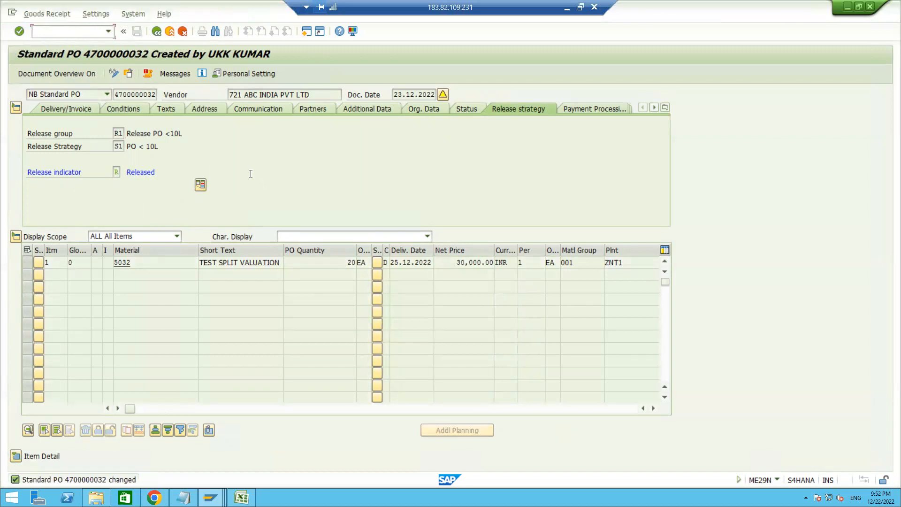
key("ctrl+v")
key("Return")
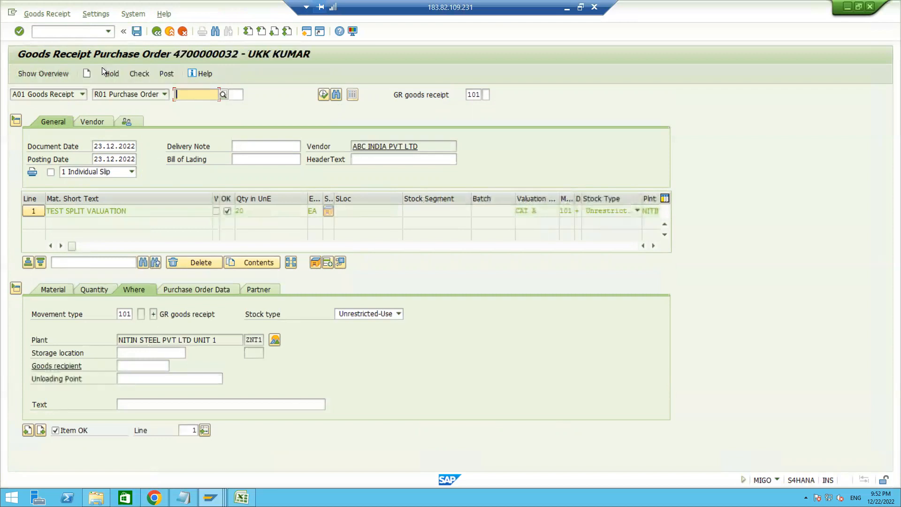
Leave the goods receipt and start the ME21N transaction to create another purchase order
left_click(62, 34)
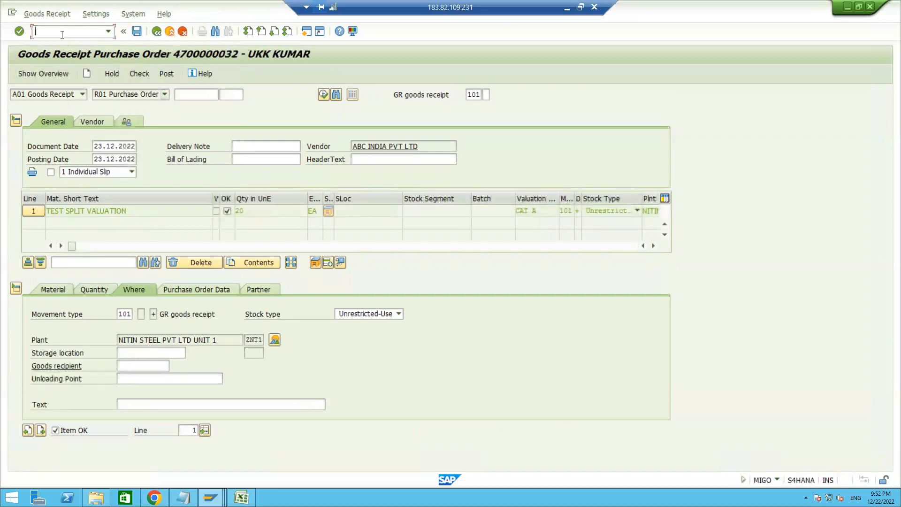
type("/NME22N")
key("BackSpace")
key("BackSpace")
type("1N")
key("Return")
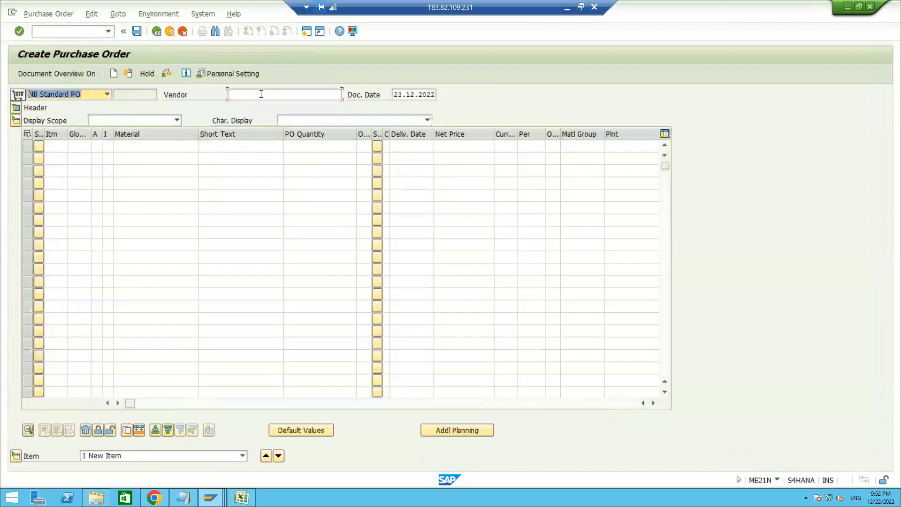
Set the vendor to 721, the purchasing organization to znt1, the purchasing group to zn1 and the company code to znt1
left_click(261, 94)
type("721")
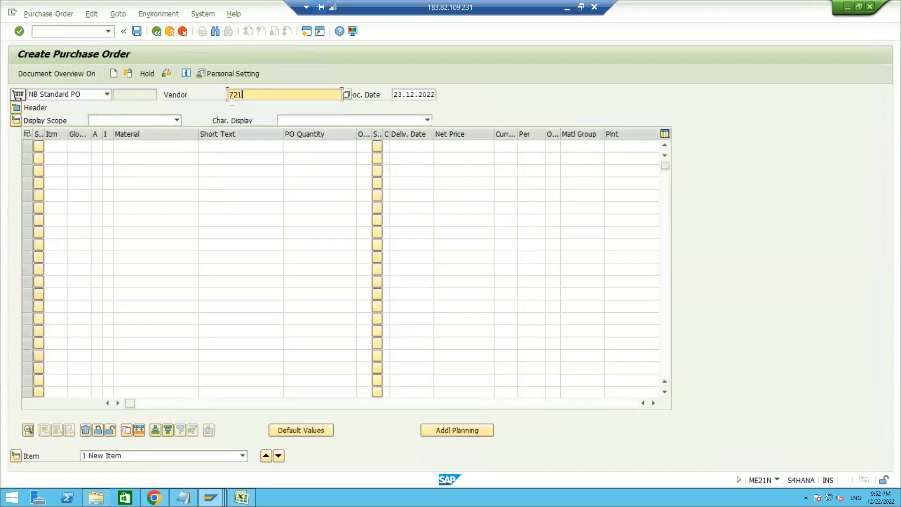
key("Return")
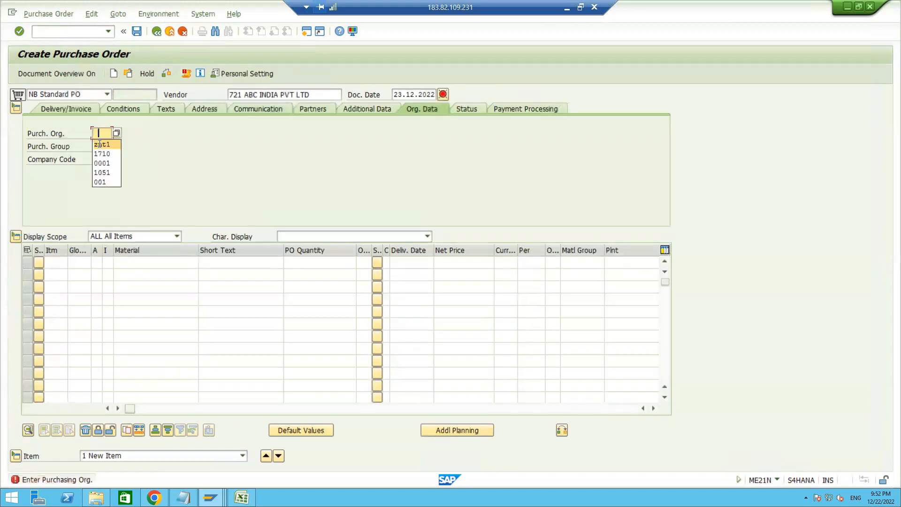
type("znt1")
left_click(100, 146)
left_click(98, 158)
key("Tab")
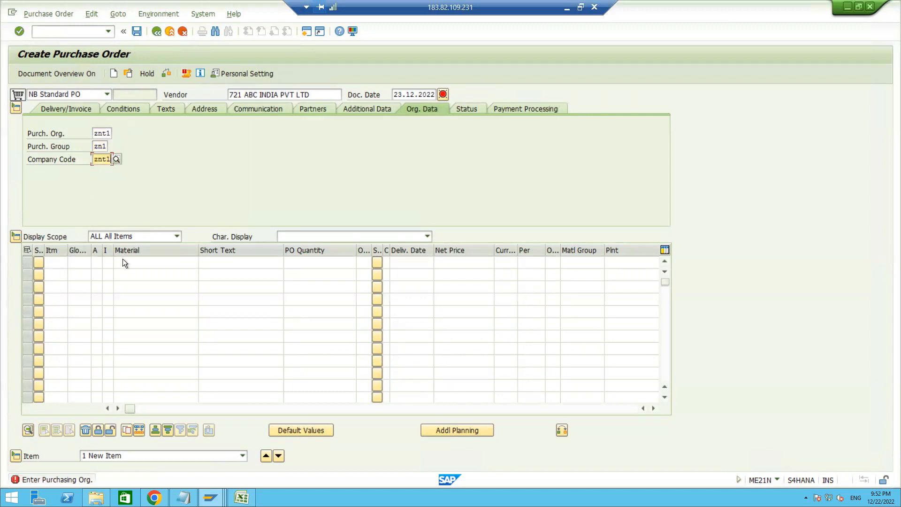
Add an order item for material 5032 with a quantity of 200 and plant znt1
left_click(124, 263)
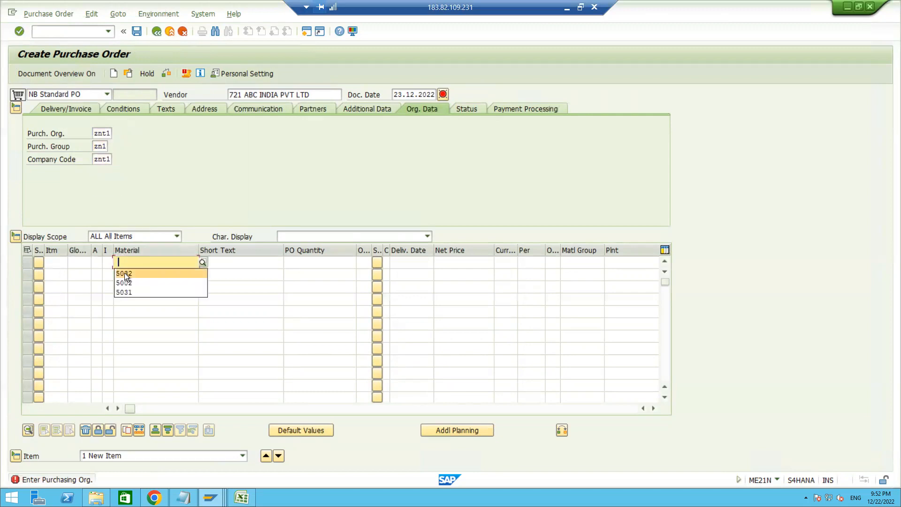
left_click(124, 274)
left_click(306, 262)
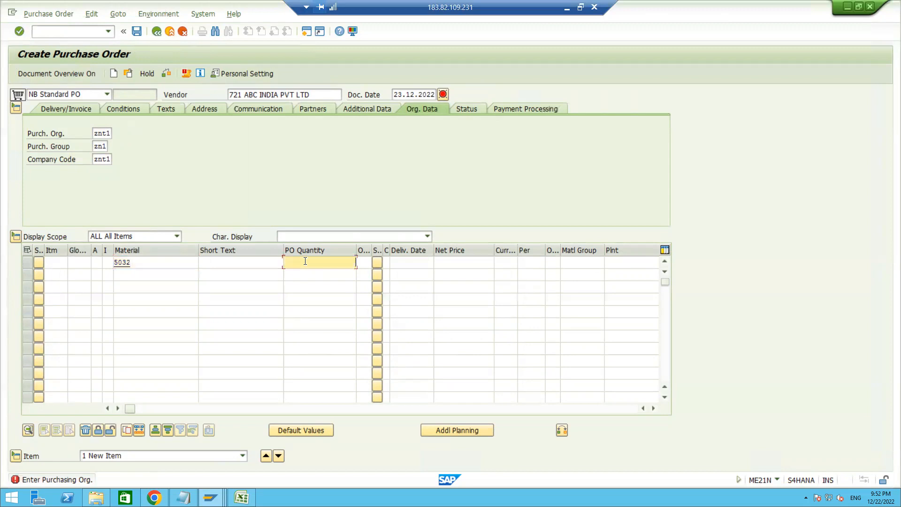
type("200")
left_click(458, 262)
key("Return")
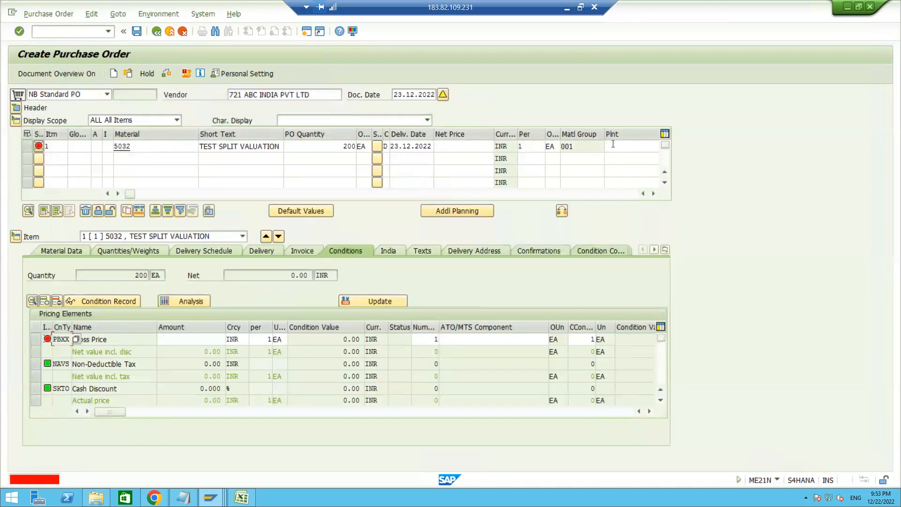
type("ZNT1")
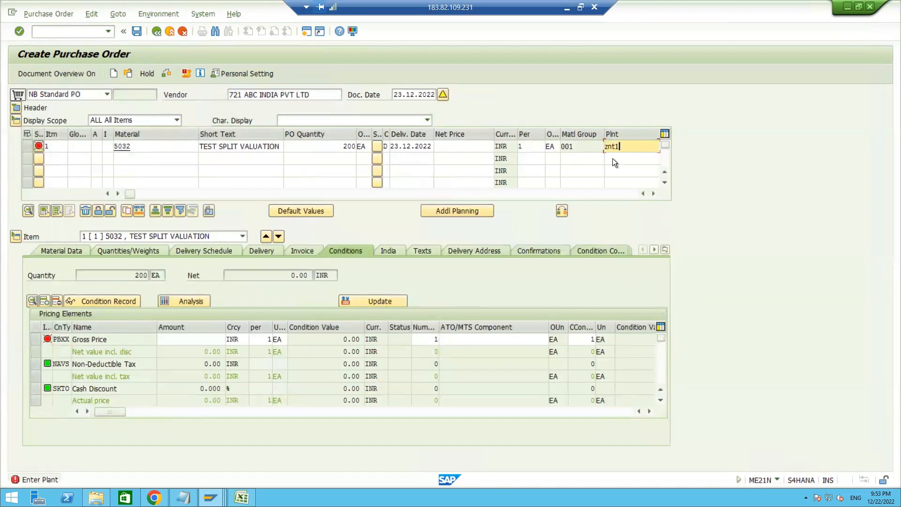
key("Return")
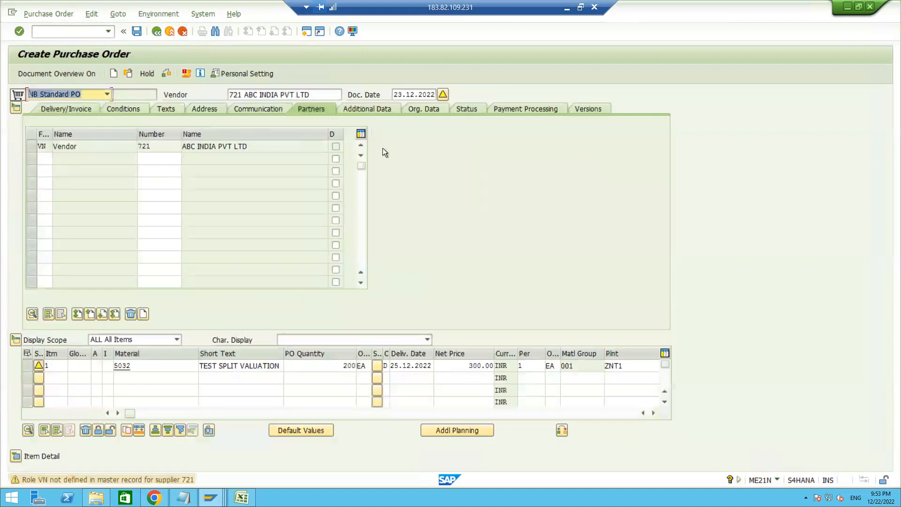
Set the net price of the material 5032 item to 30000
left_click(469, 366)
key("Delete")
key("Delete")
key("Delete")
key("Delete")
key("Delete")
key("Delete")
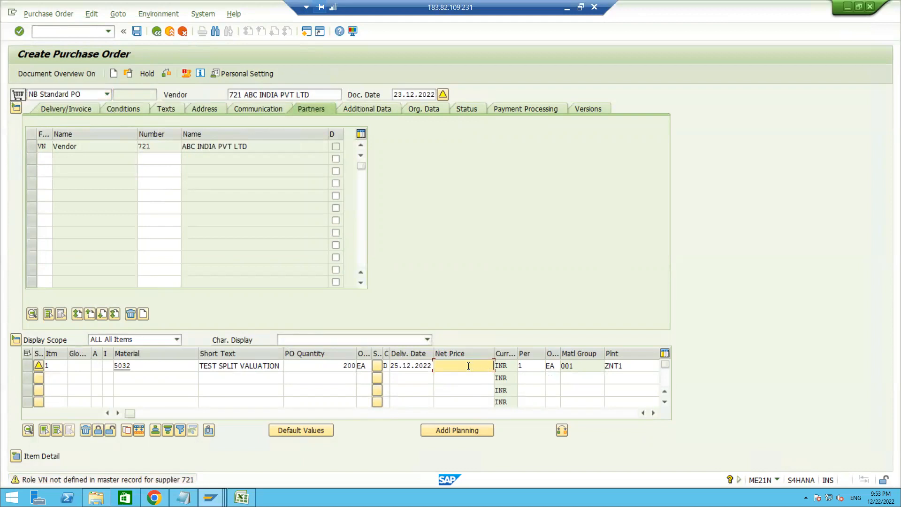
type("30")
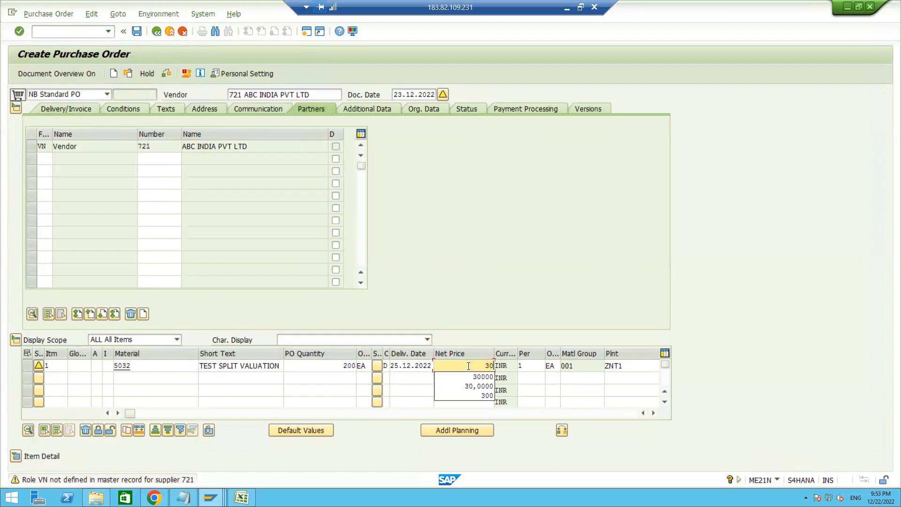
type("000")
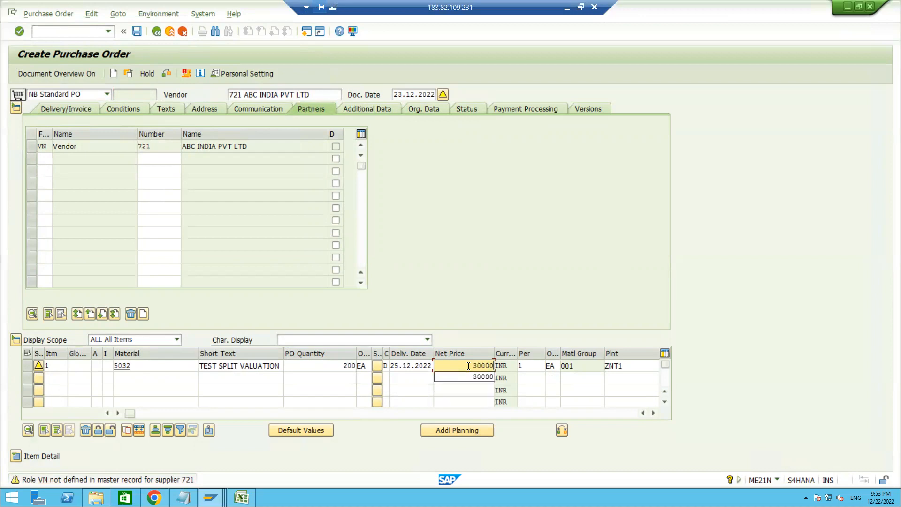
key("Return")
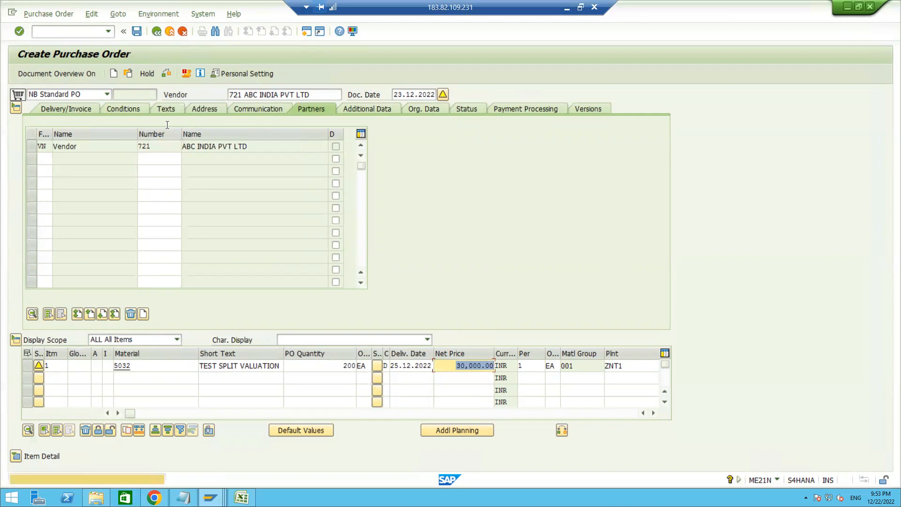
Review the order's header conditions, run the order check and display its header release strategy
left_click(123, 109)
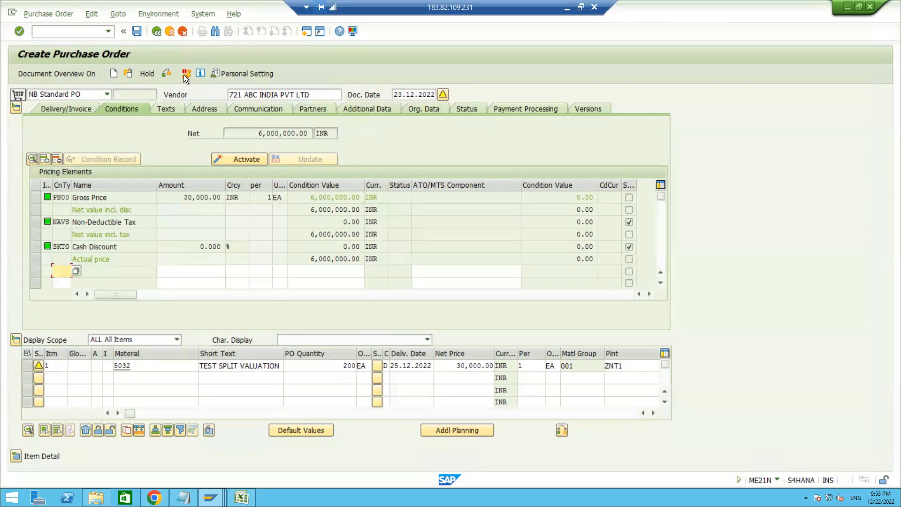
left_click(167, 73)
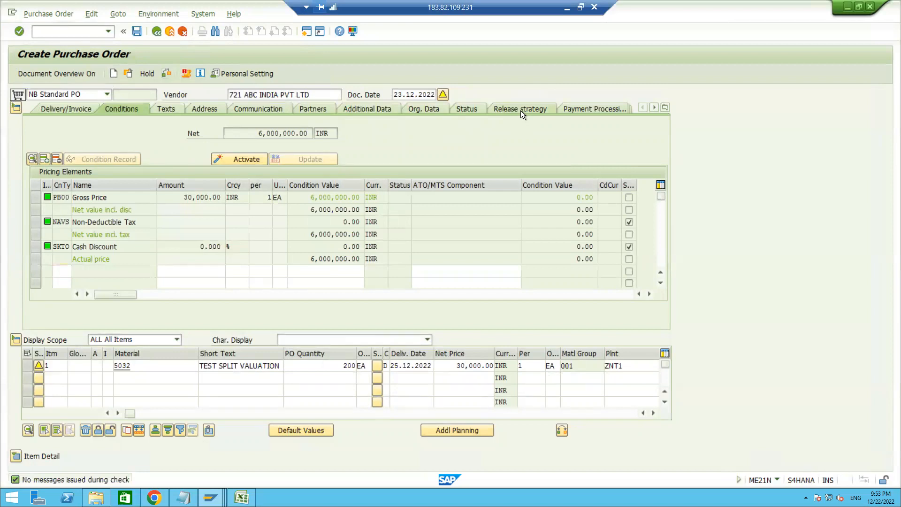
left_click(520, 111)
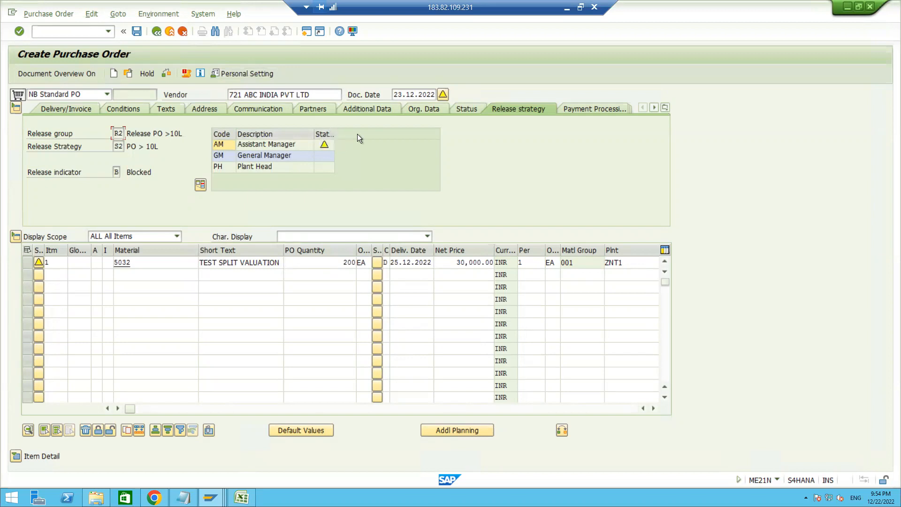
Switch to the Excel notes and review the plant and net order value characteristics of the release strategy
mouse_move(242, 498)
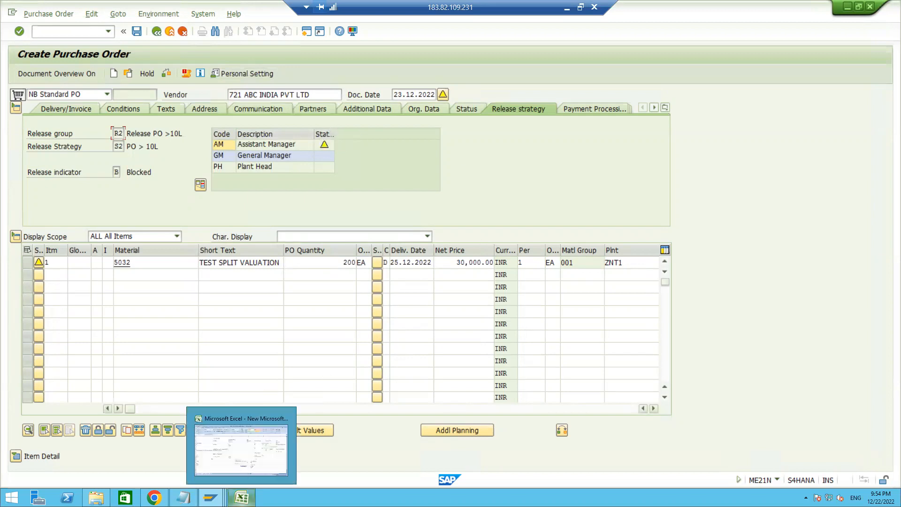
left_click(239, 458)
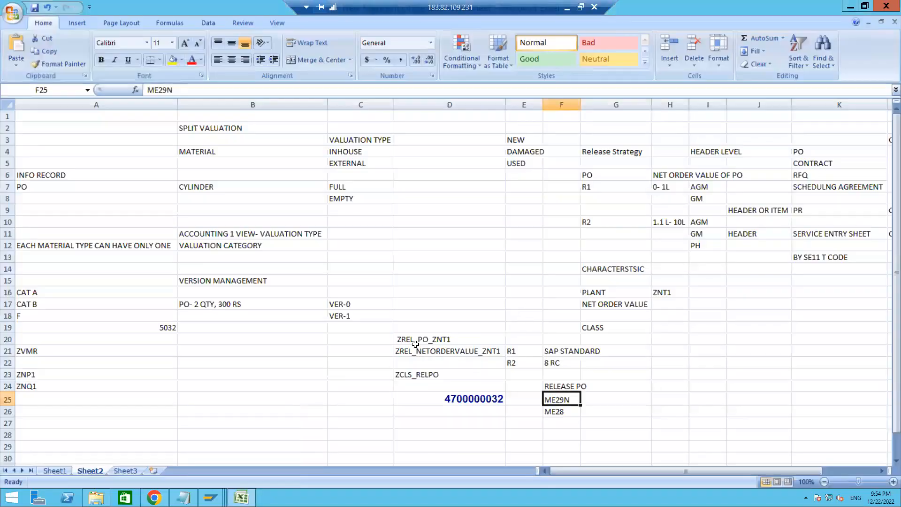
left_click(601, 295)
left_click(601, 303)
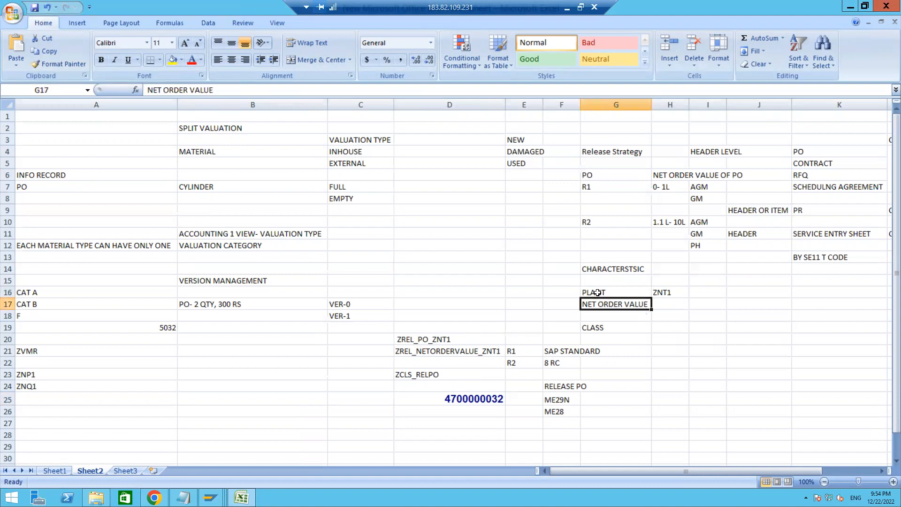
left_click(597, 293)
key("Down")
key("Down")
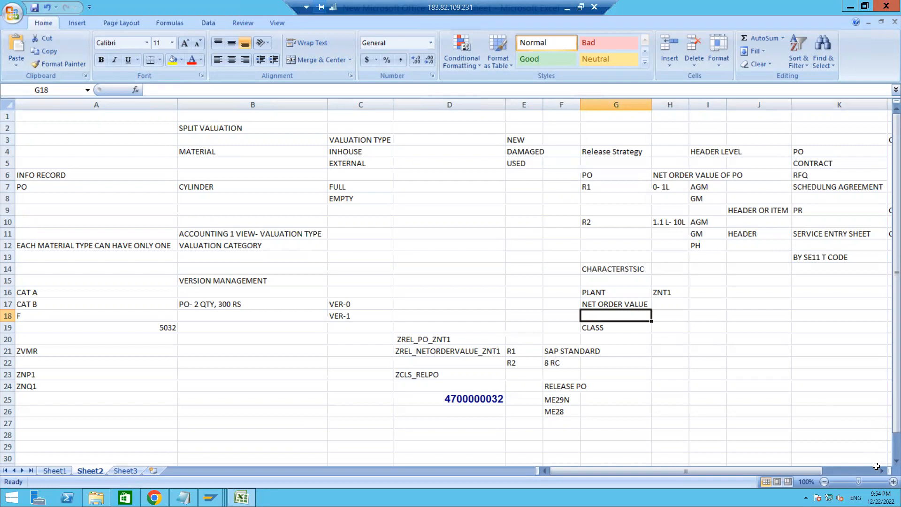
Examine the notes on document types, their header or item release levels and the matching communication structures
scroll(876, 466, "right", 2)
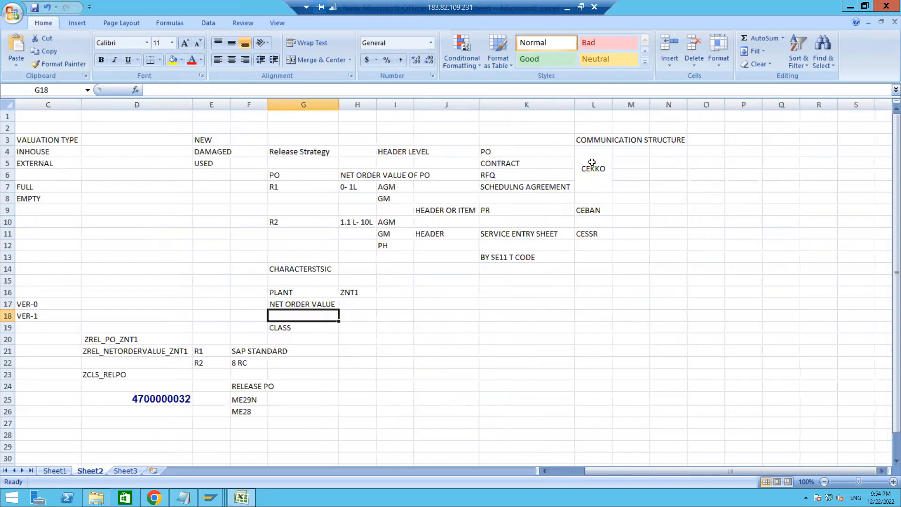
left_click(502, 149)
key("Down")
key("Down")
key("Down")
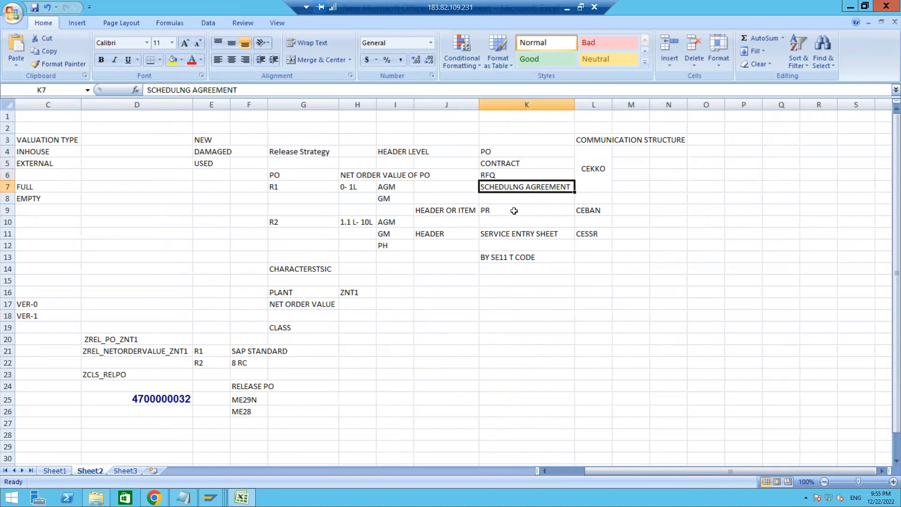
key("Down")
key("Down")
key("Down")
key("Down")
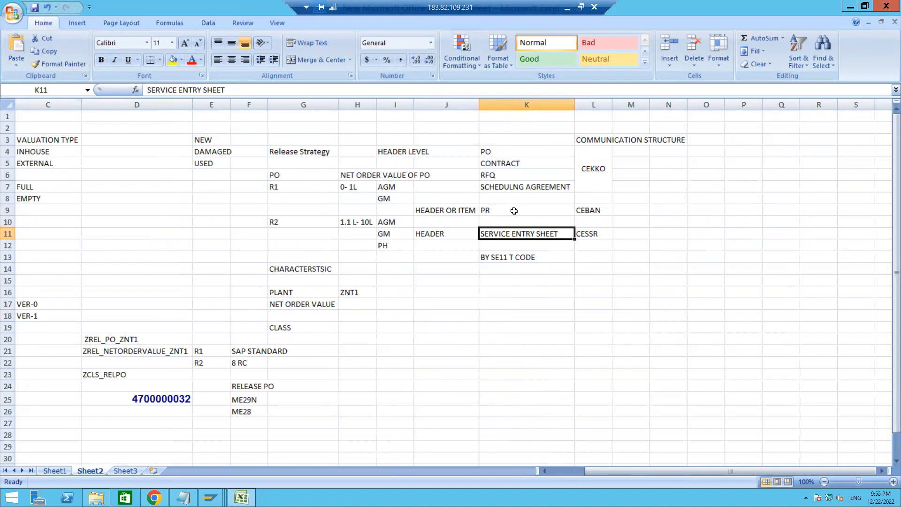
left_click(596, 234)
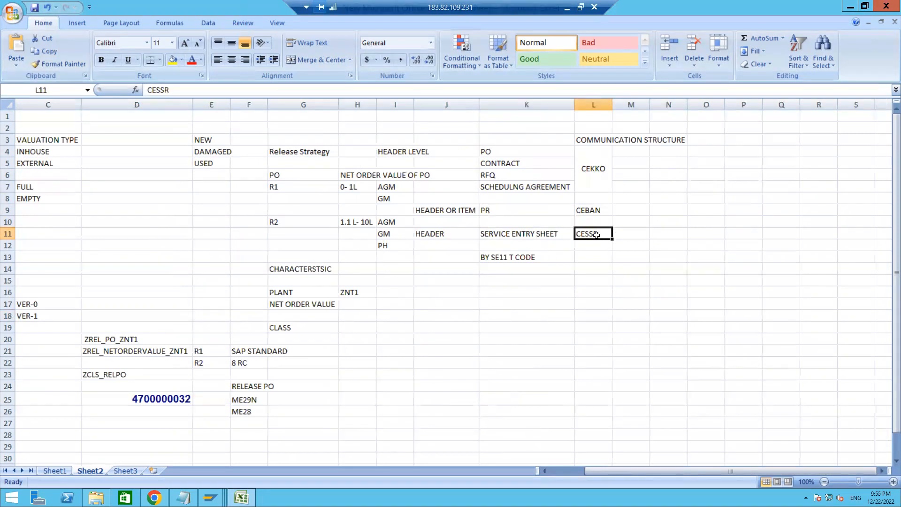
left_click(578, 212)
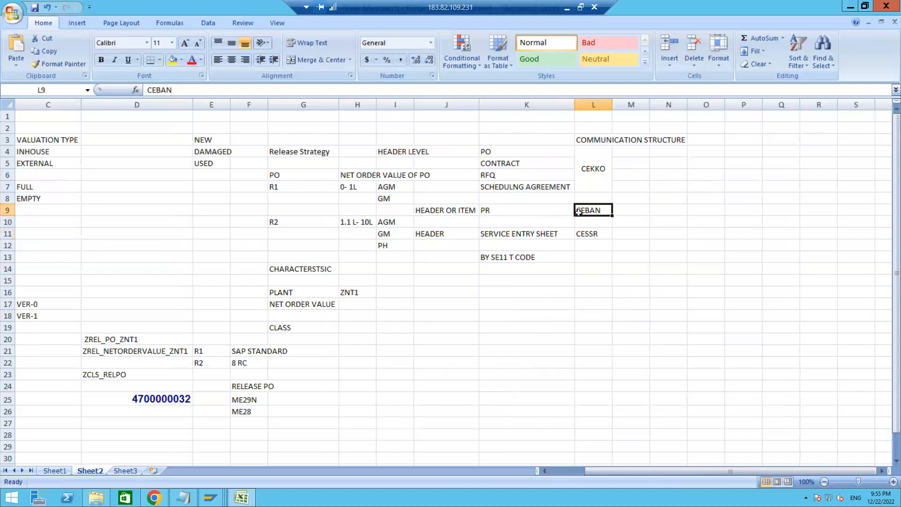
left_click(446, 210)
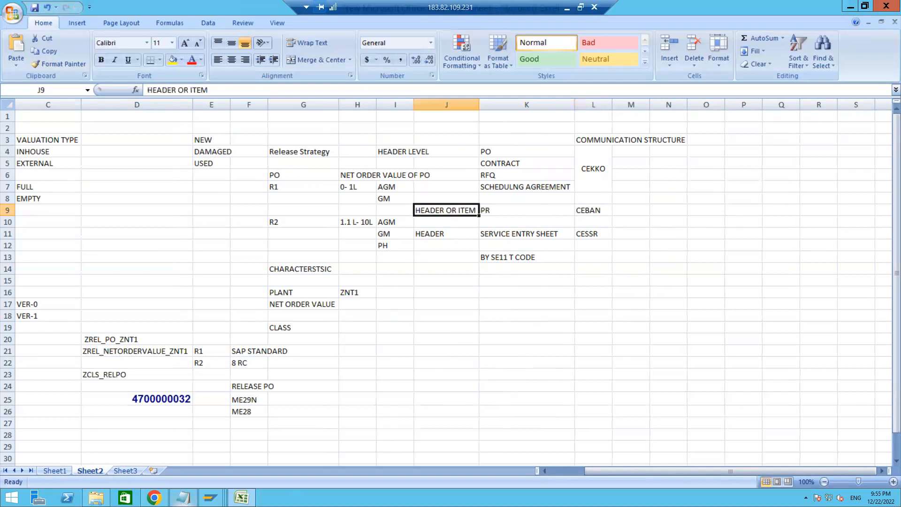
Switch back to SAP and leave the unsaved purchase order for the OLME transaction
mouse_move(210, 497)
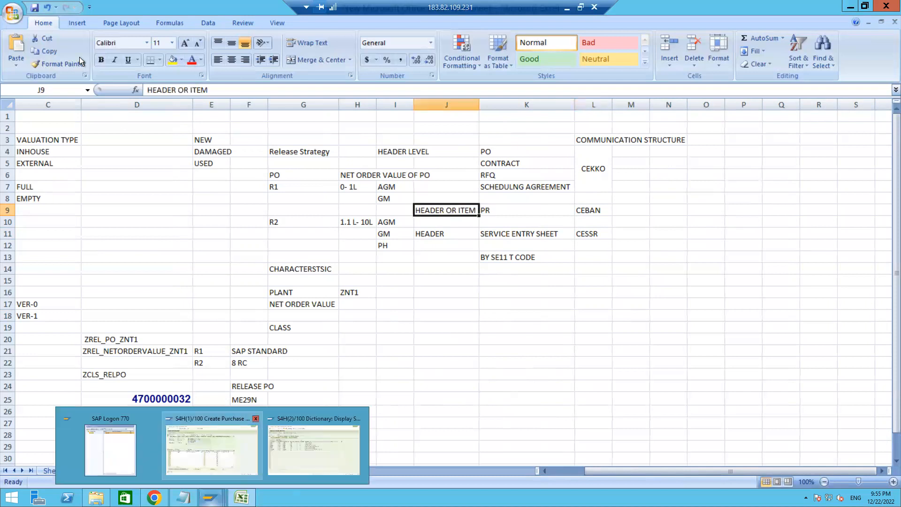
left_click(212, 450)
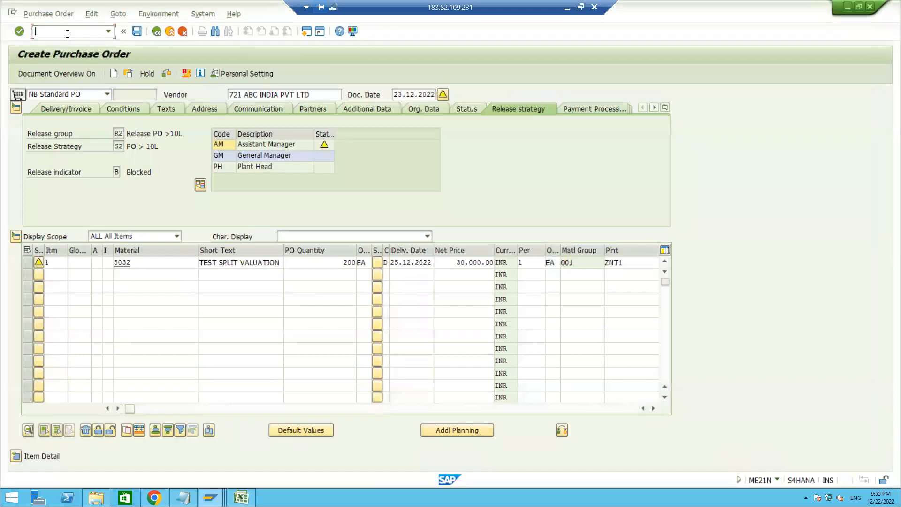
type("/N")
type("ME29N")
key("Return")
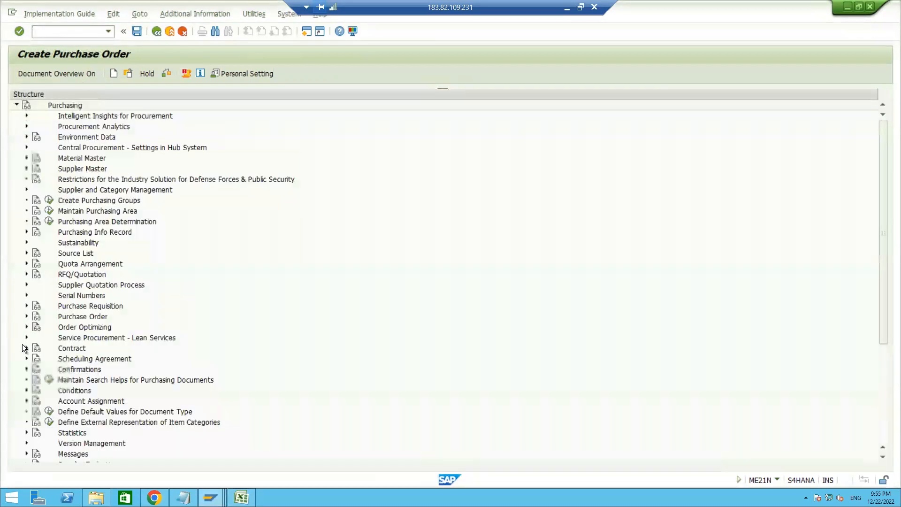
Expand the purchase requisition's release procedure with classification in the Purchasing configuration
left_click(26, 306)
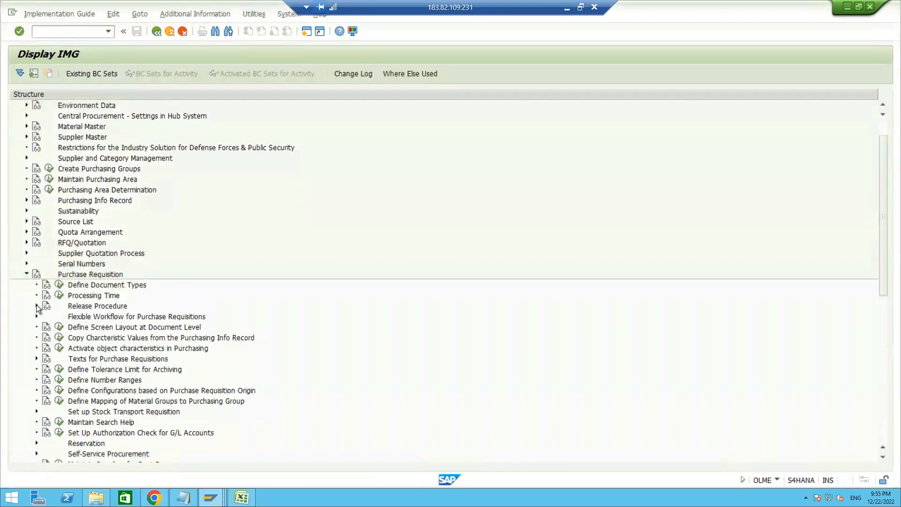
left_click(36, 305)
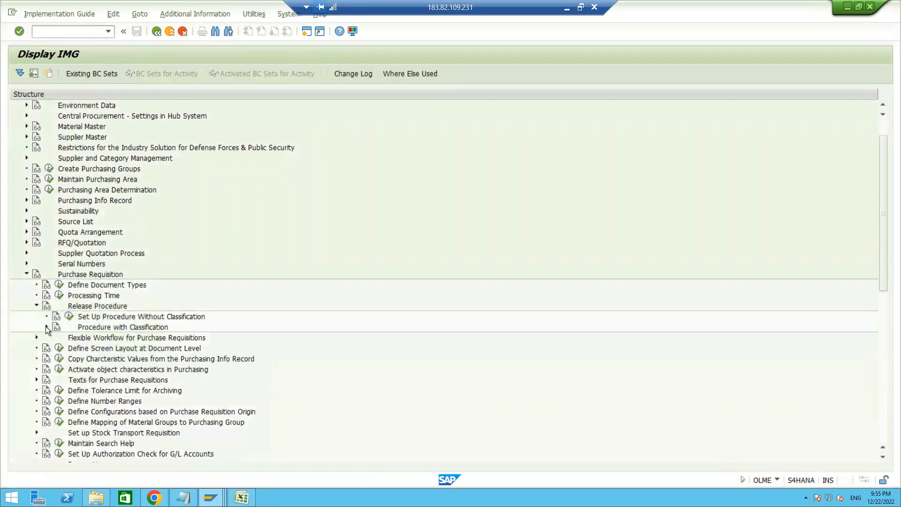
left_click(46, 326)
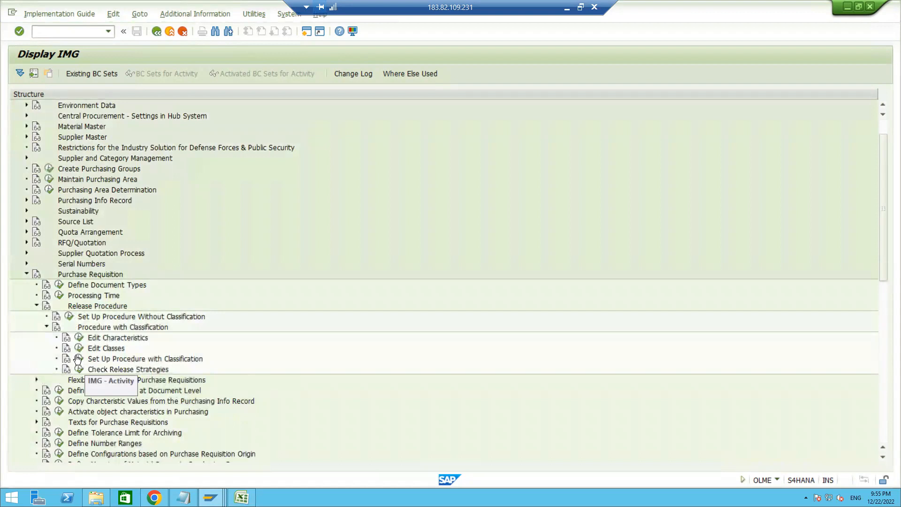
Open the purchase requisition document type definitions and examine the overall release setting of type NB
left_click(58, 286)
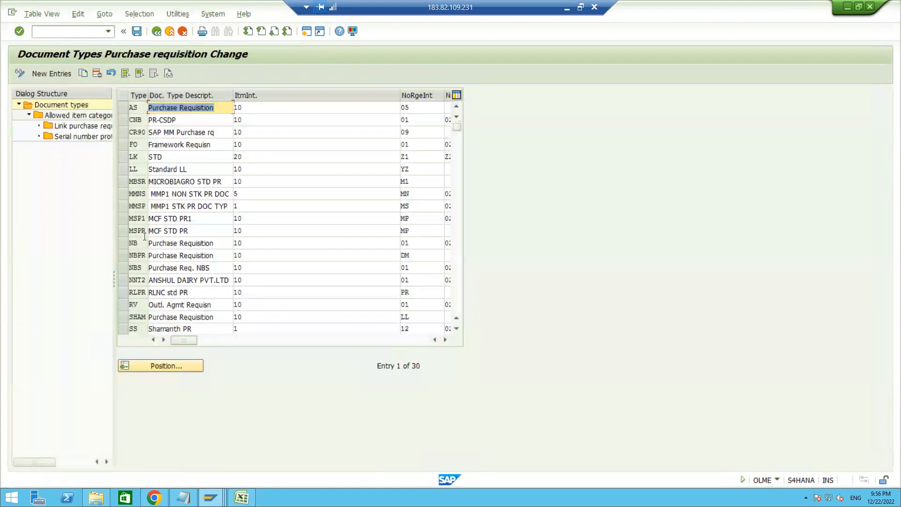
left_click(122, 244)
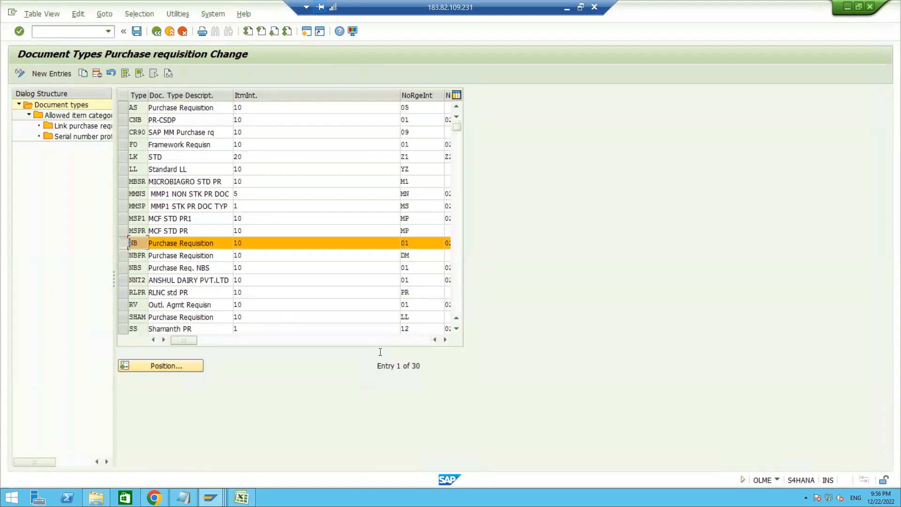
left_click(446, 339)
left_click(446, 339)
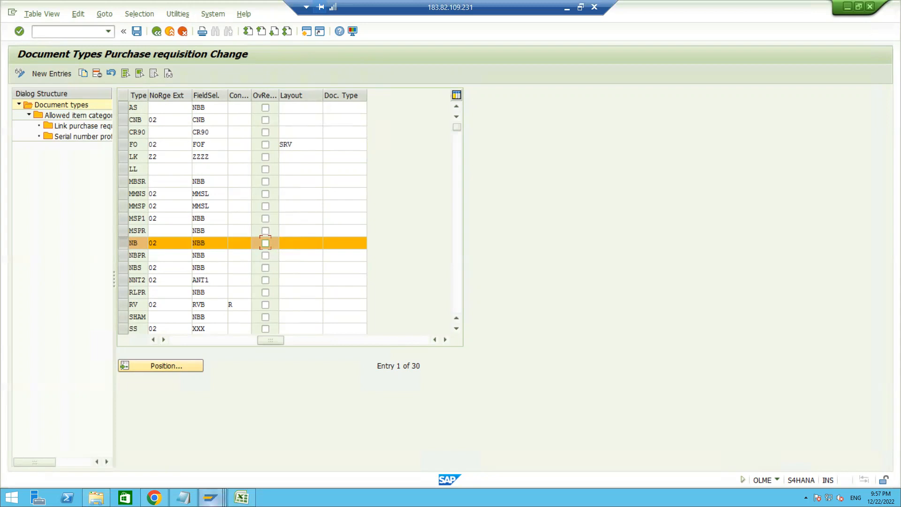
Return to the Excel notes and review the entry about the SE11 transaction code
mouse_move(210, 498)
mouse_move(242, 497)
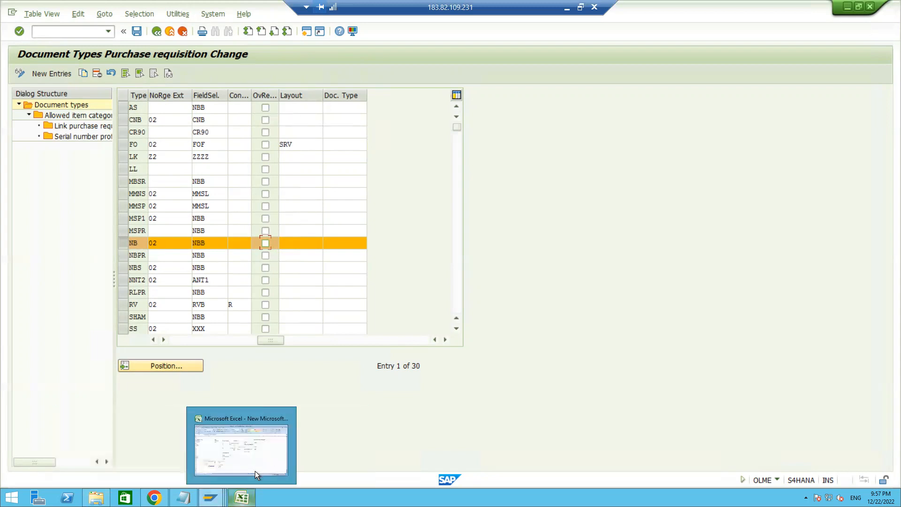
left_click(255, 450)
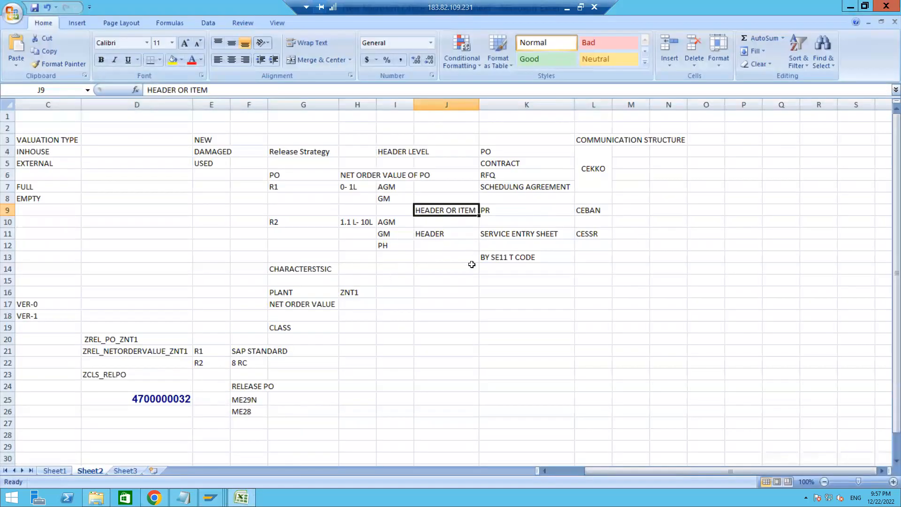
left_click(494, 258)
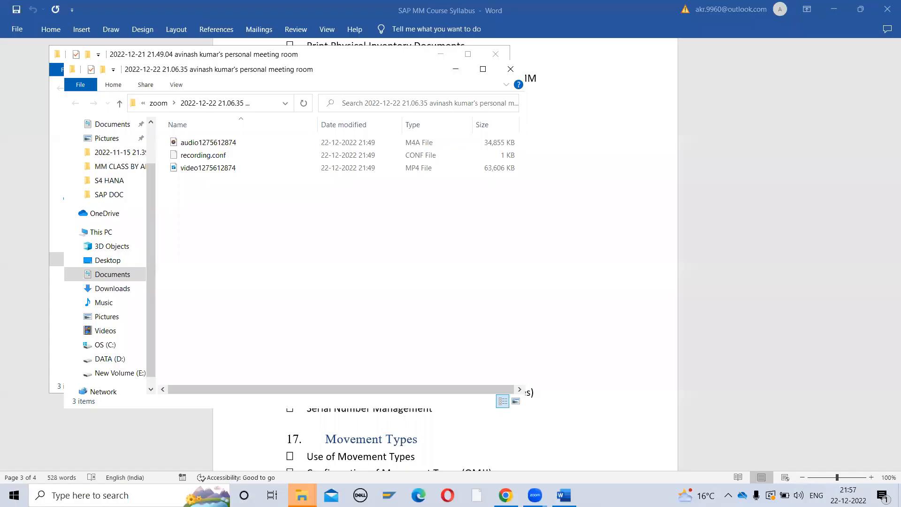
left_click(129, 495)
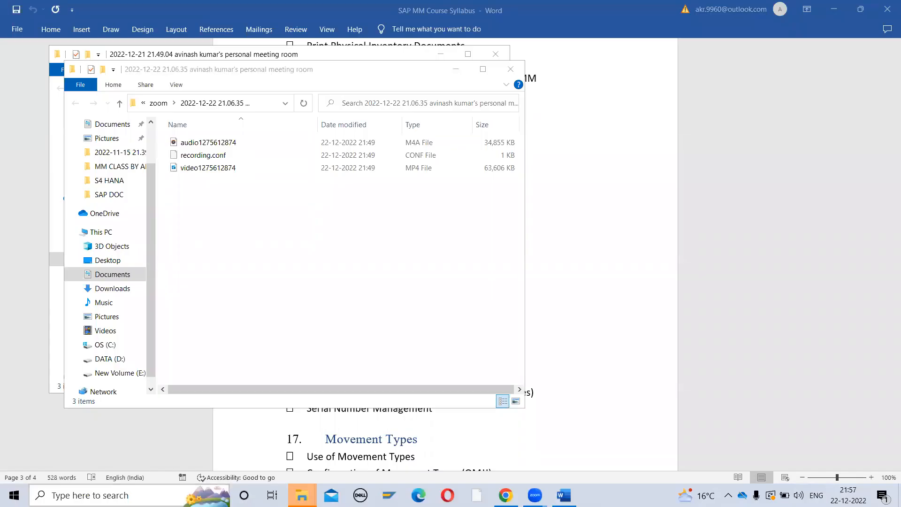
Reconnect to the remote desktop, entering the account password and accepting the unverified certificate
type("RUN")
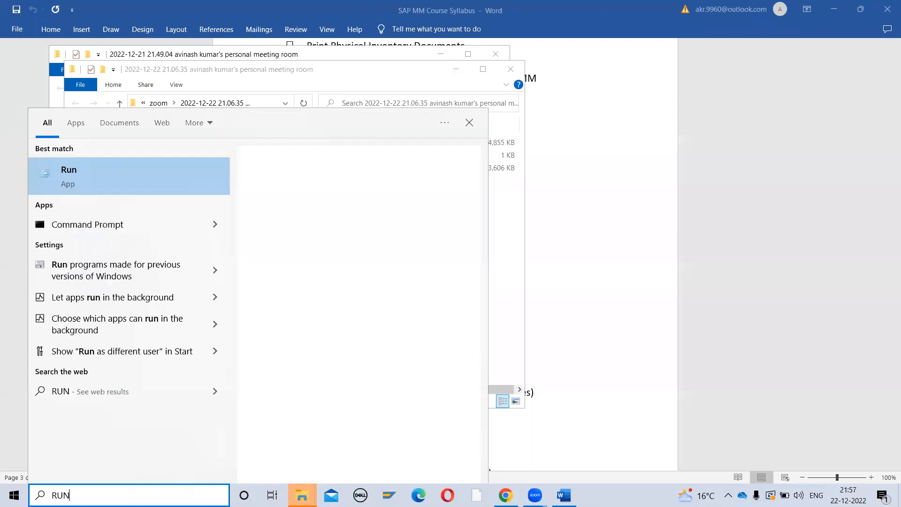
key("Return")
key("Return")
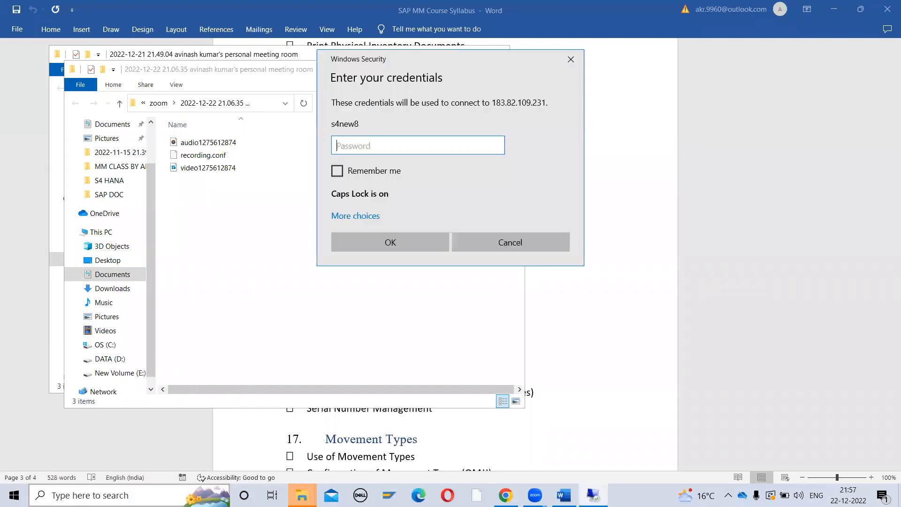
key("Caps_Lock")
type("••••")
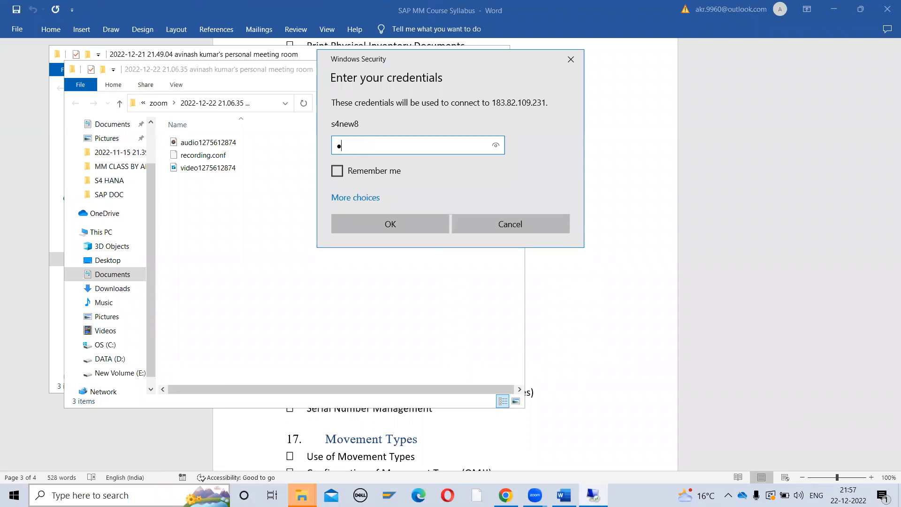
key("Return")
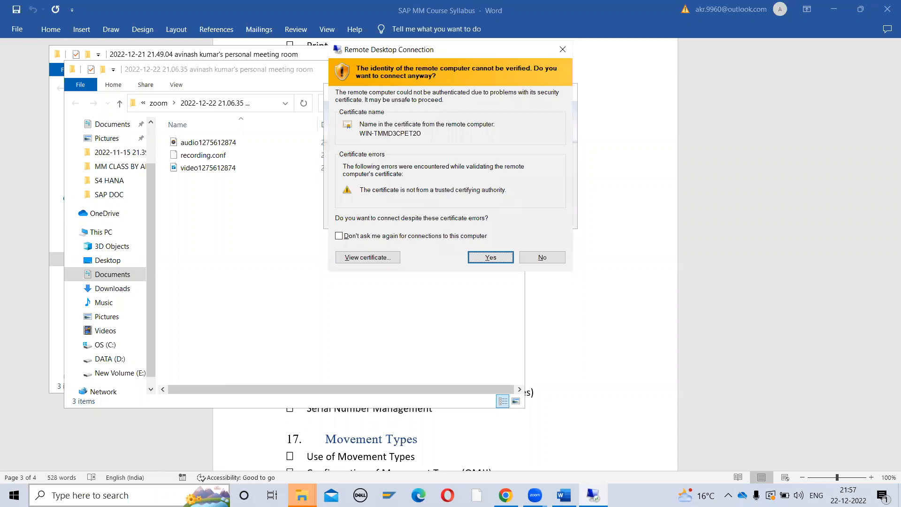
key("Return")
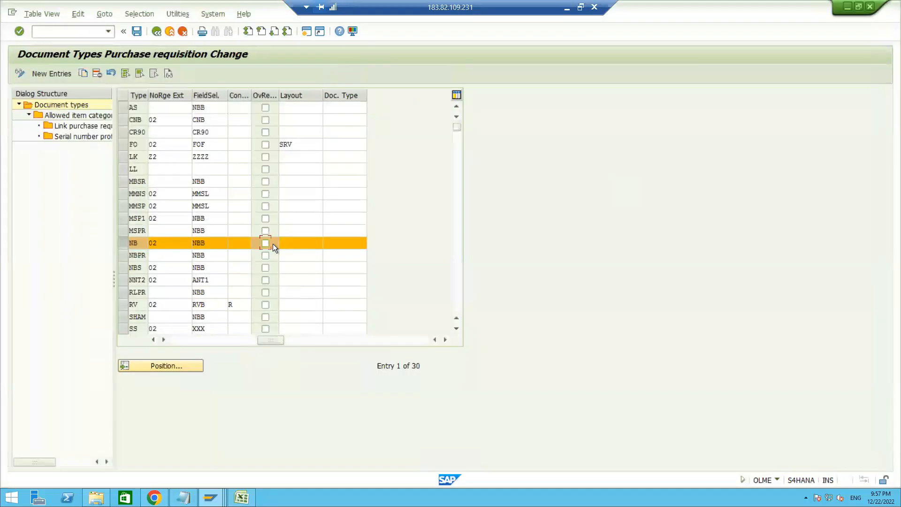
Leave the document type definitions and add transaction codes CL20N and CL24N beside the CLASS entry in the Excel notes
left_click(158, 33)
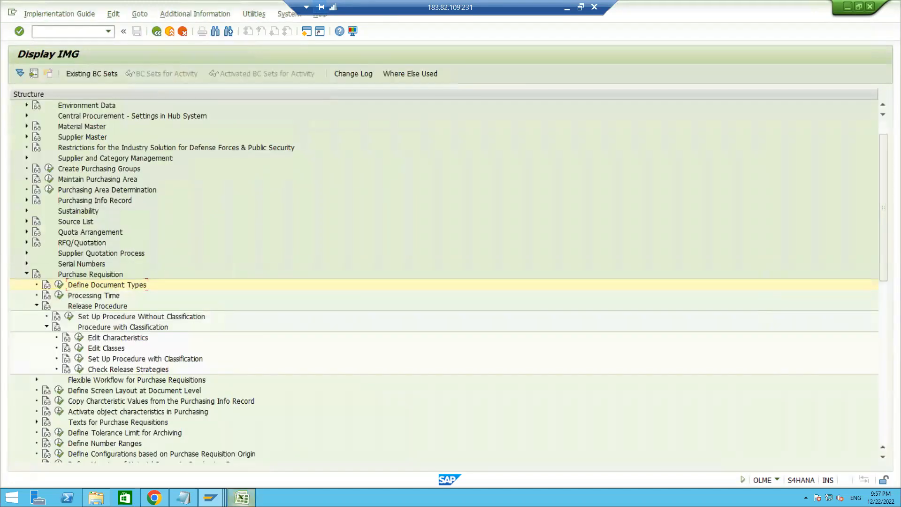
left_click(242, 497)
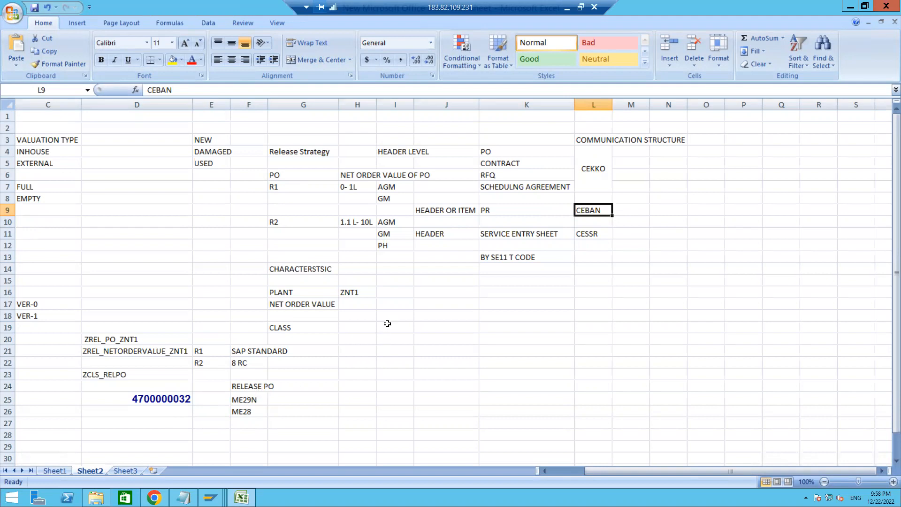
left_click(387, 324)
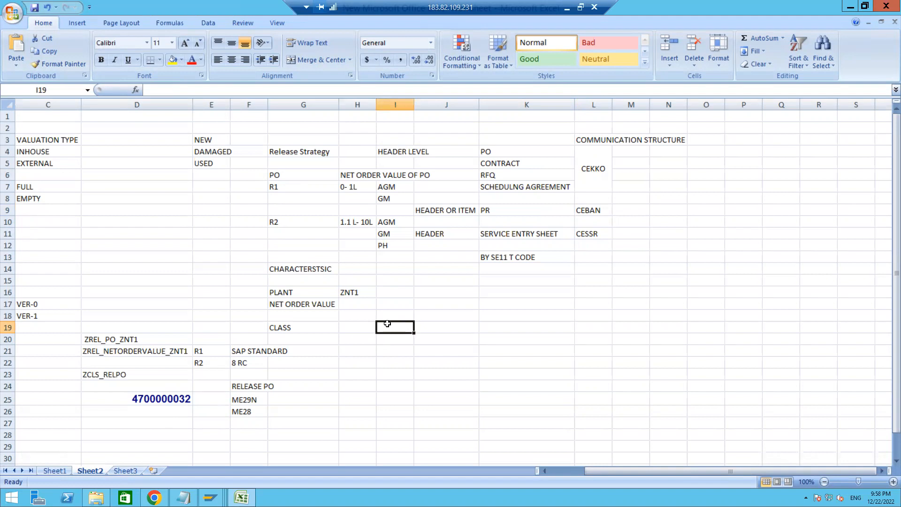
type("CL20")
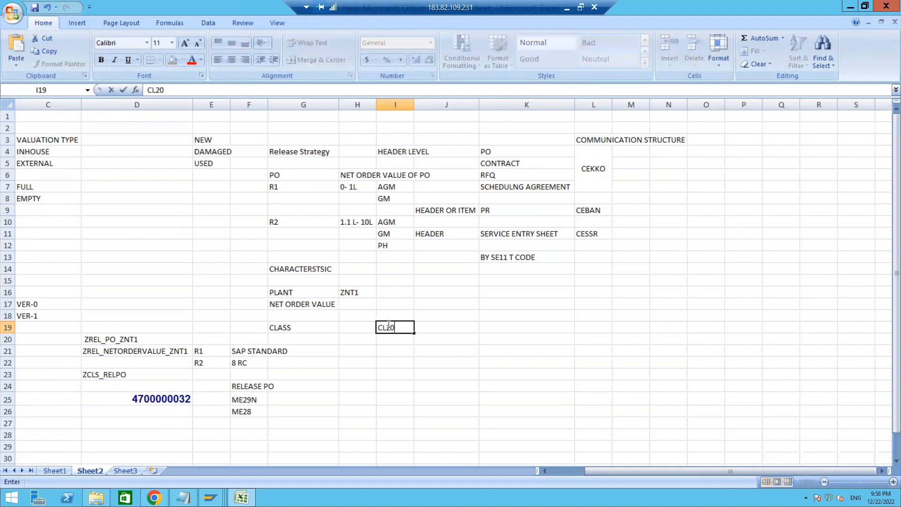
type("N")
key("Return")
type("CL24N")
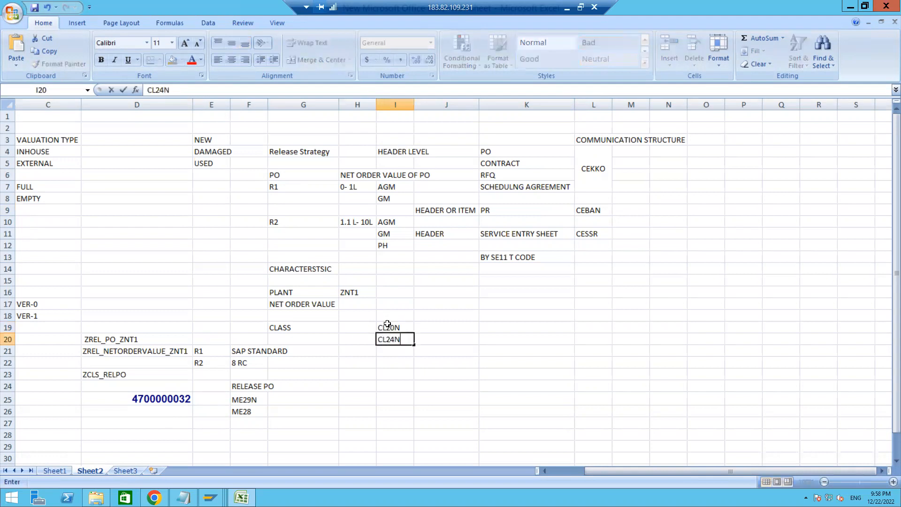
key("Return")
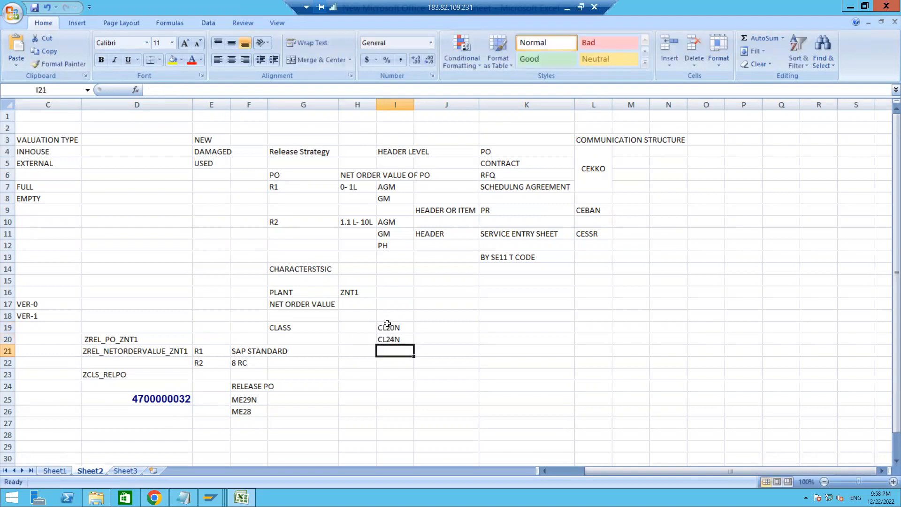
left_click(388, 325)
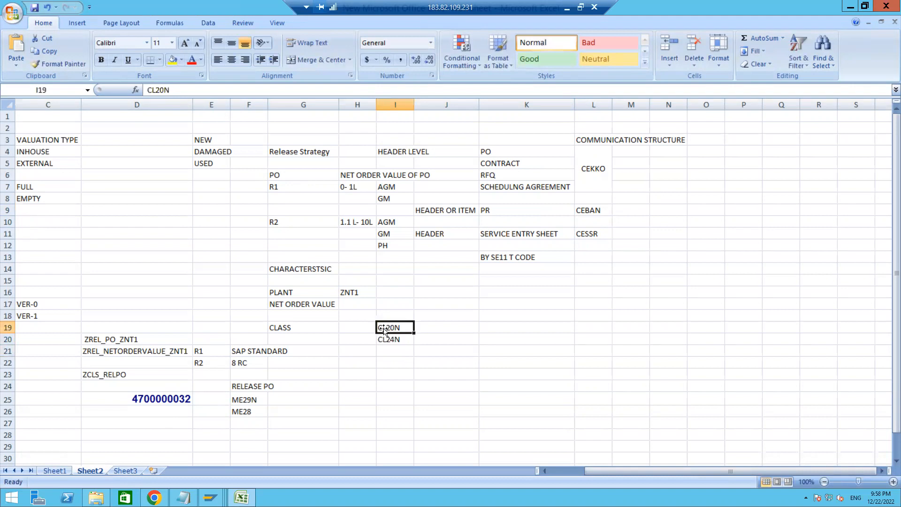
left_click(389, 339)
left_click(392, 325)
left_click(391, 350)
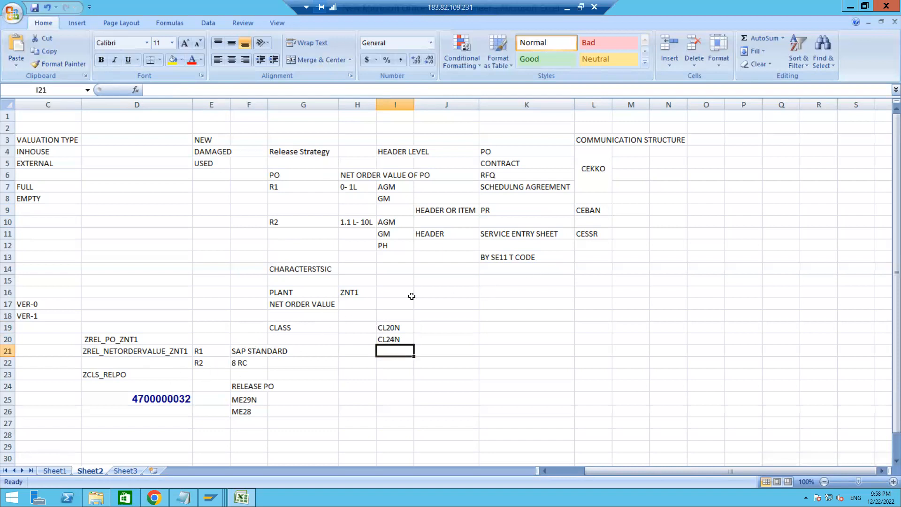
Add ZNT2 after ZNT1 in the notes' plant entry and review it against the CL20N code
left_click(351, 293)
left_click(184, 90)
type(", ")
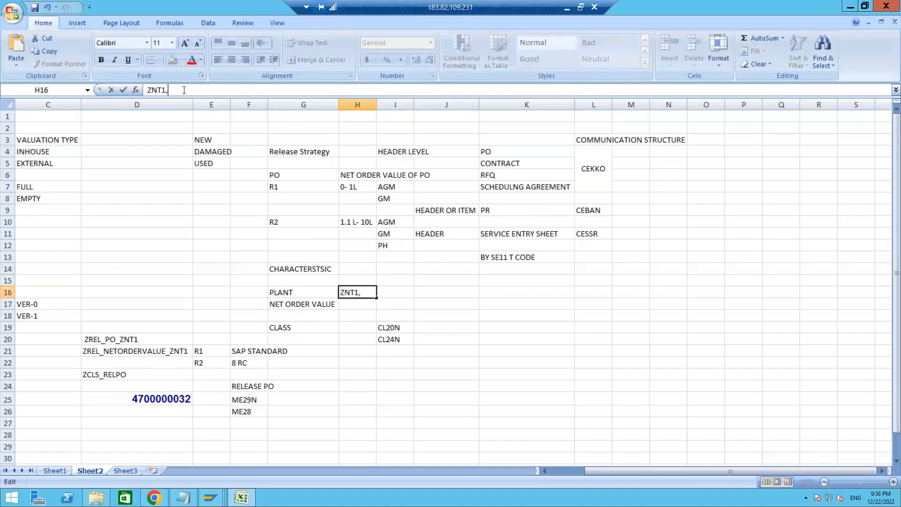
type("ZNT2")
key("Return")
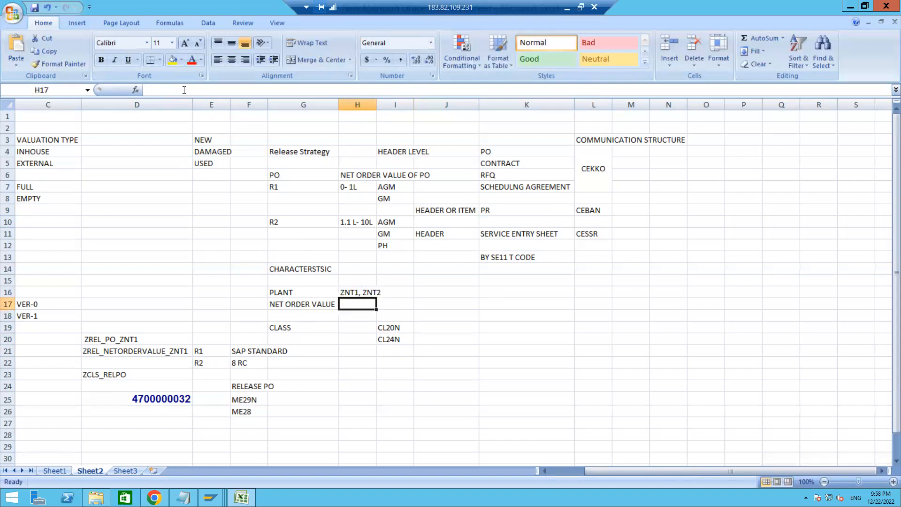
left_click(362, 293)
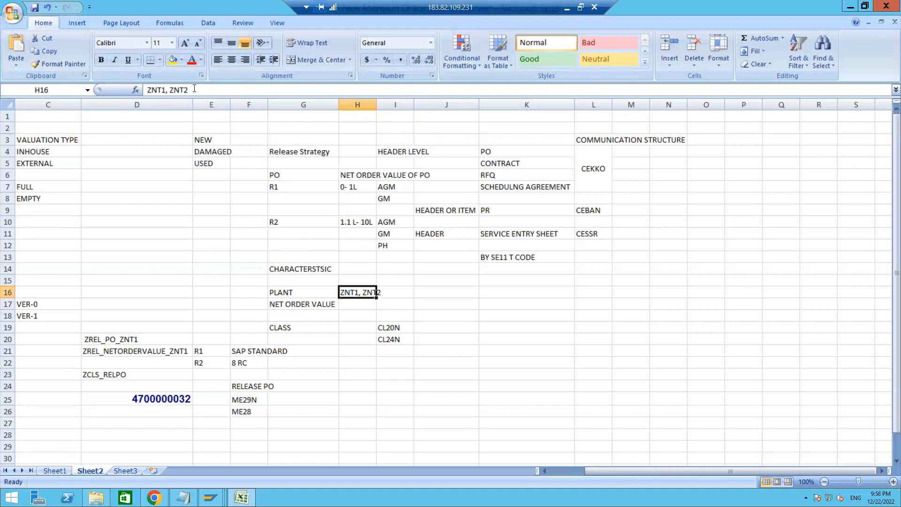
left_click_drag(192, 89, 170, 91)
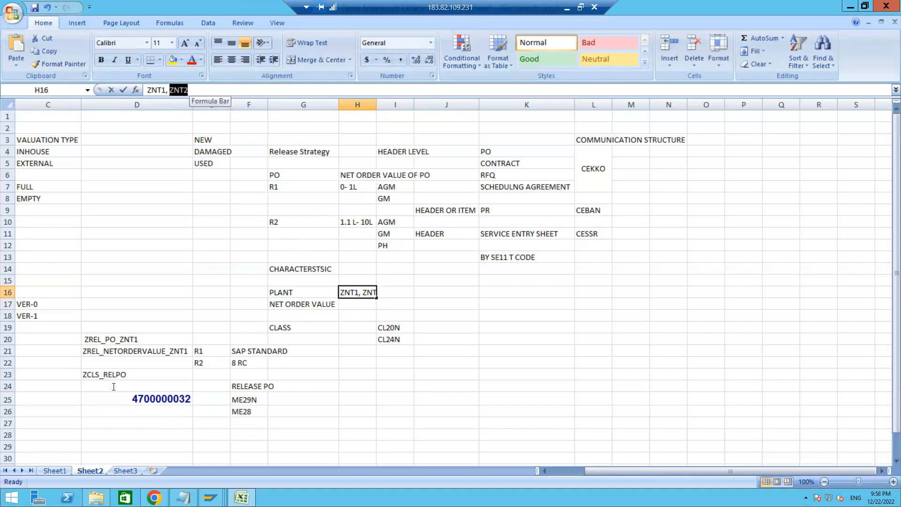
left_click(378, 359)
left_click(390, 327)
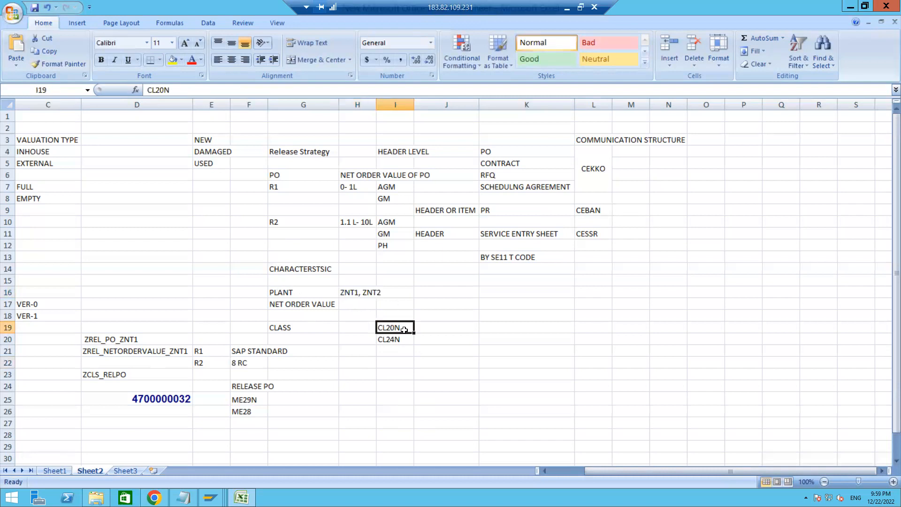
Switch to SAP, start transaction CL20N and display the class assignment for release group R1 and strategy S1
mouse_move(211, 498)
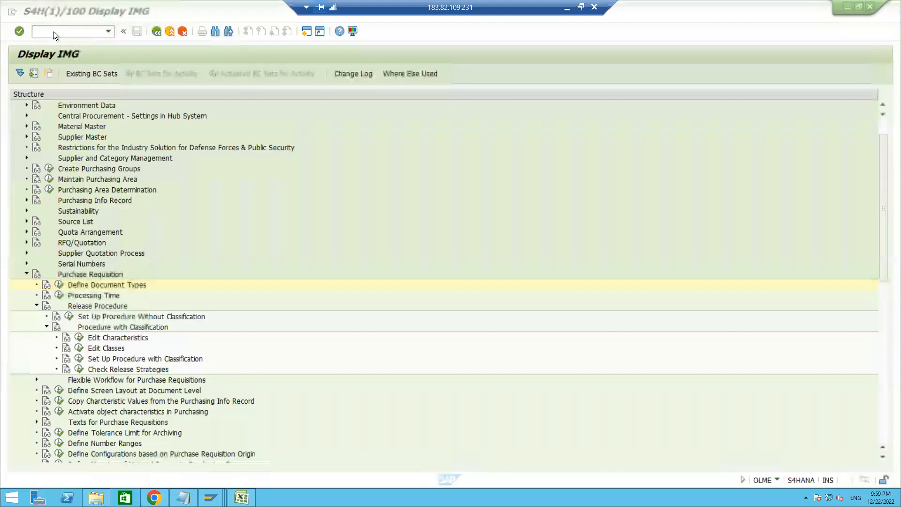
left_click(52, 33)
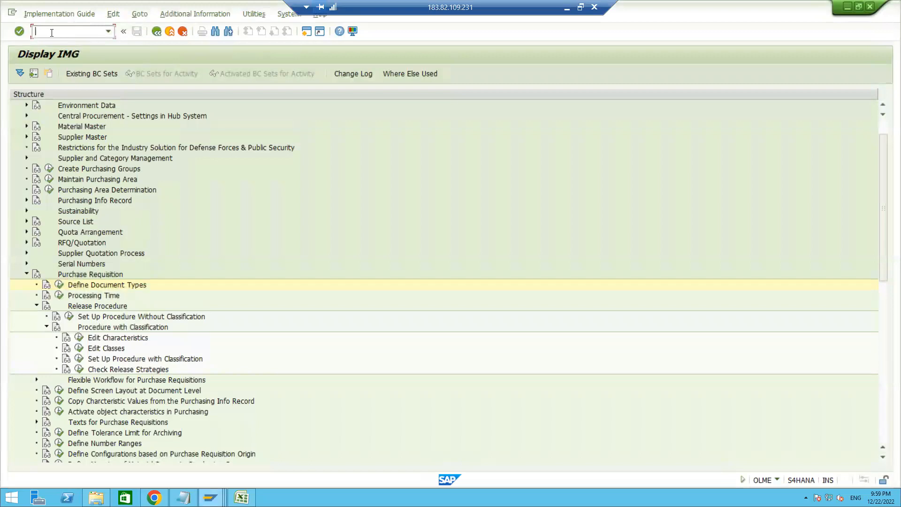
type("/NCL20N")
key("Return")
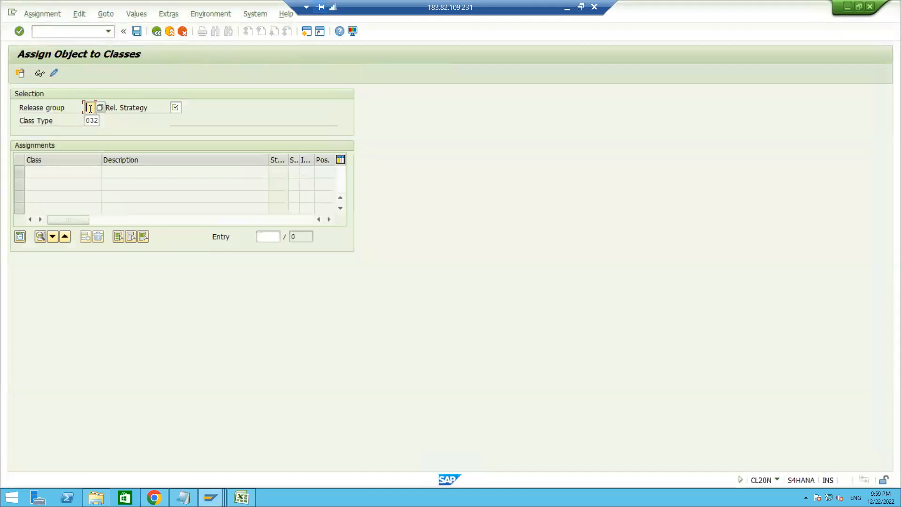
type("R1")
key("Tab")
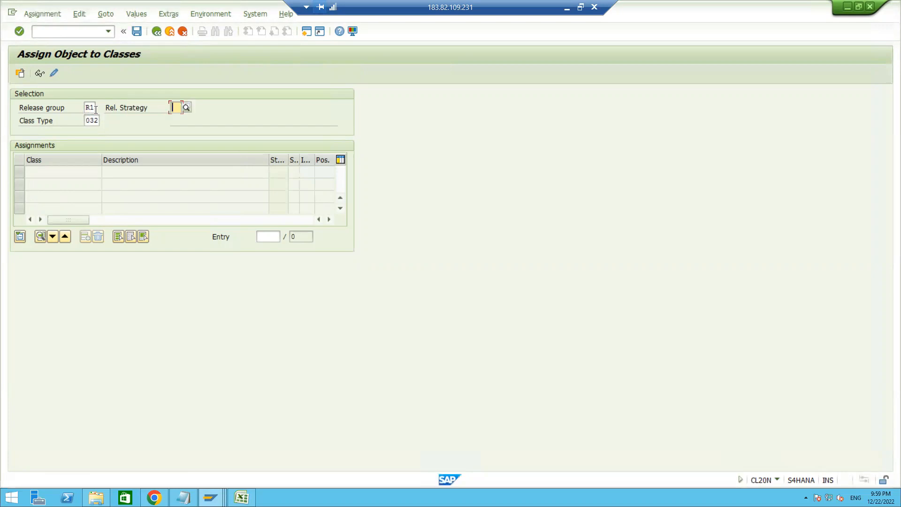
type("S1")
key("Return")
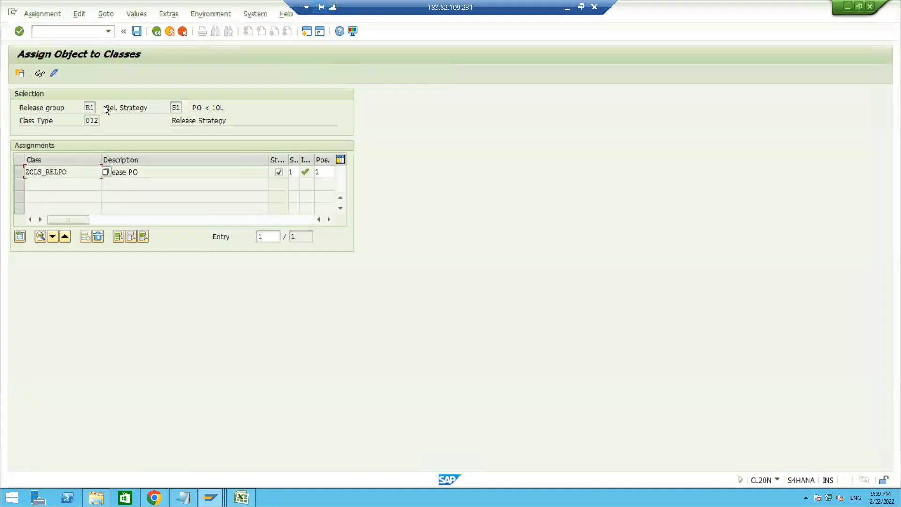
Open the characteristic values of class ZCLS_RELPO and enter ZNT2 as the plant
double_click(51, 173)
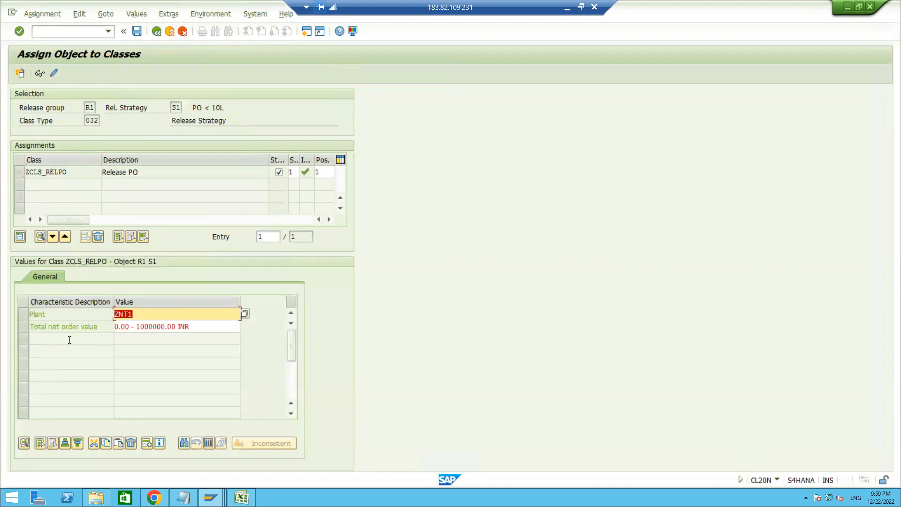
left_click(149, 314)
left_click(244, 314)
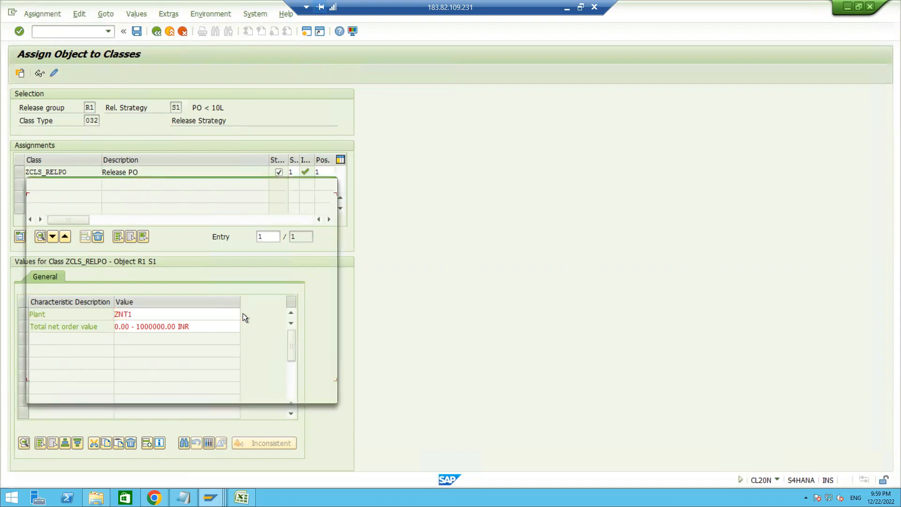
left_click(44, 255)
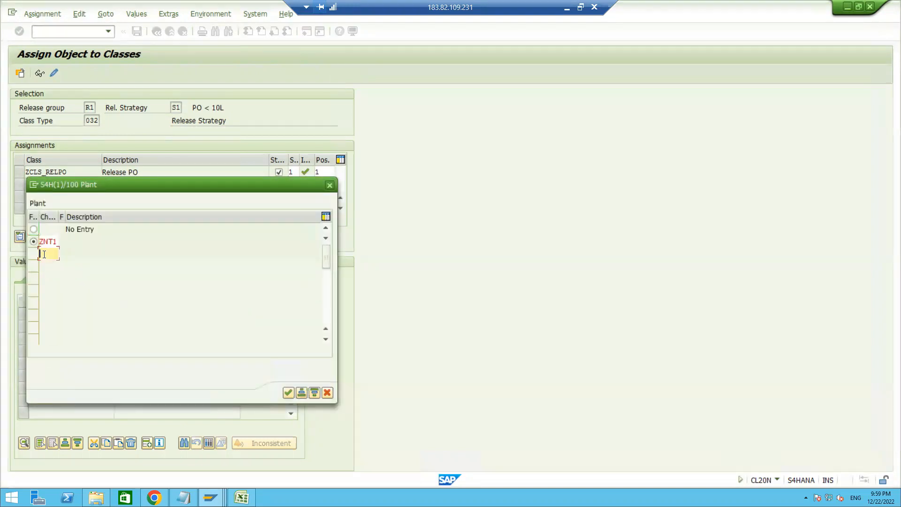
type("ZNT2")
key("Return")
left_click(47, 256)
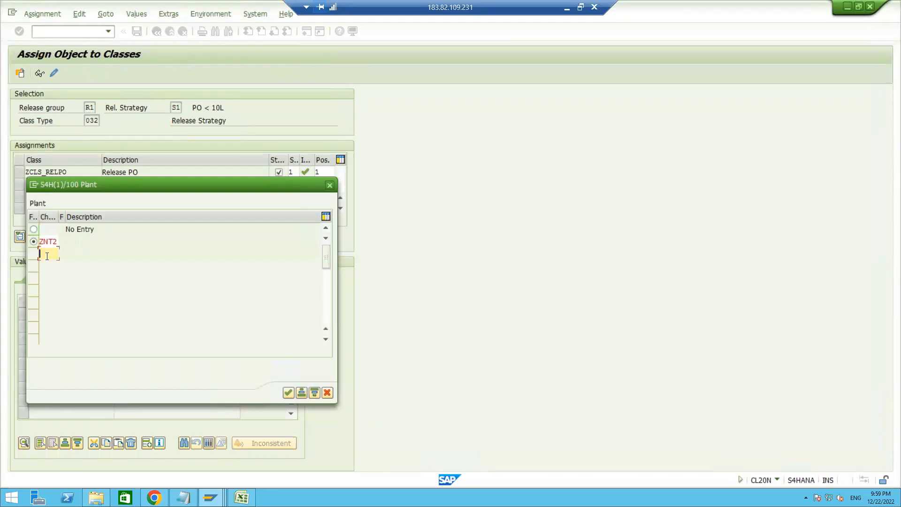
left_click(289, 392)
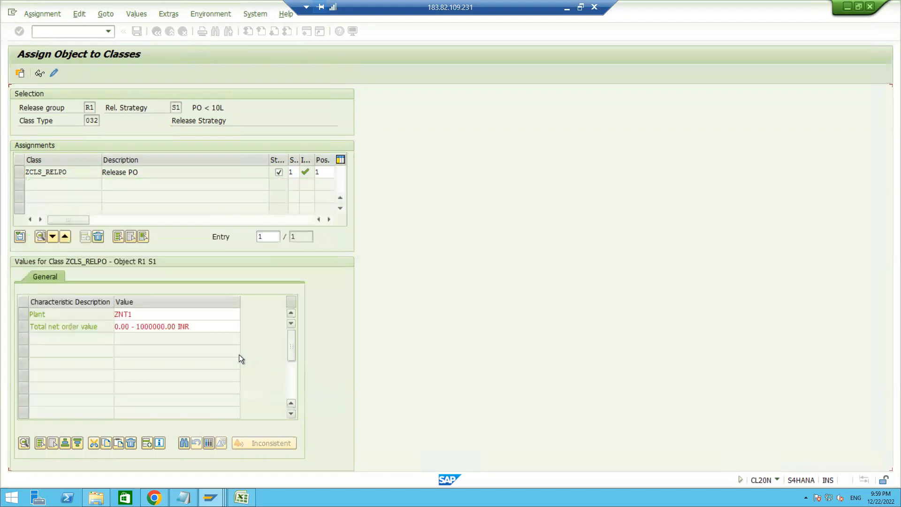
left_click(141, 317)
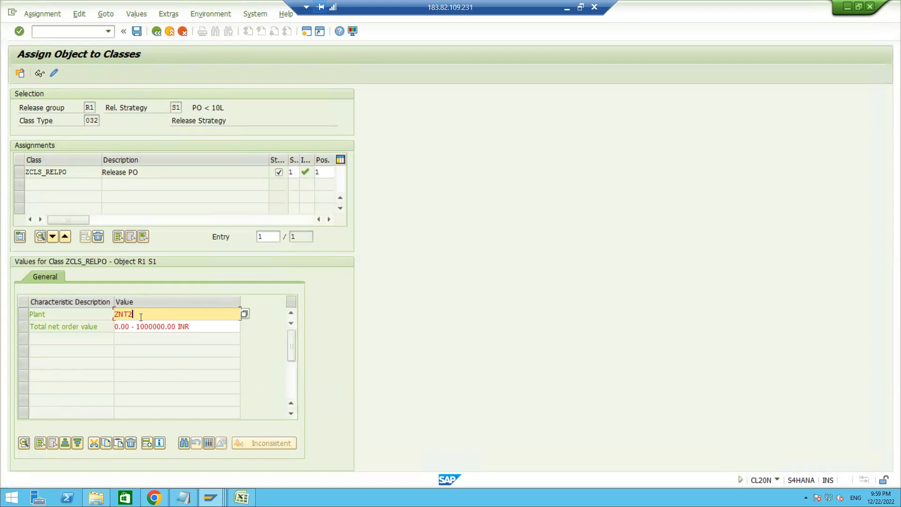
Start transaction CT04 in a new session and view the basic data of characteristic ZREL_NETORDERVALUE_ZNT1 in change mode
left_click(69, 31)
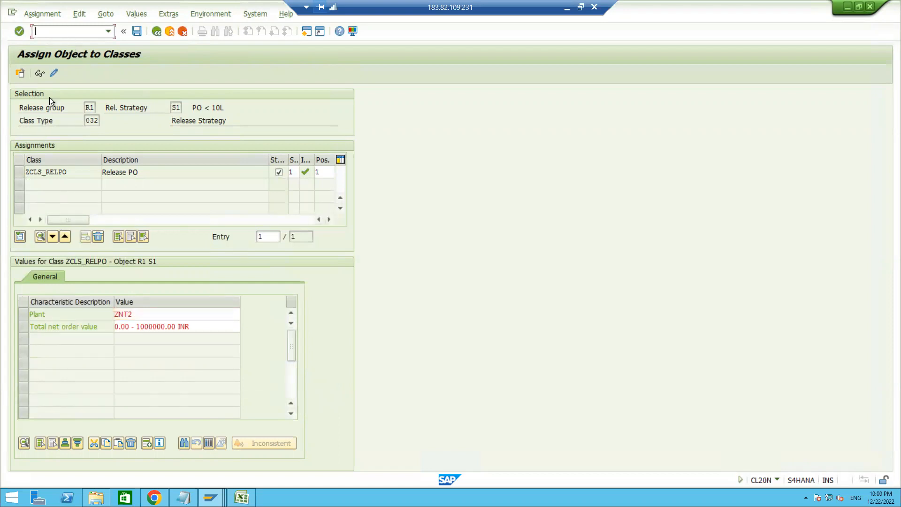
type("/OCT04")
key("Return")
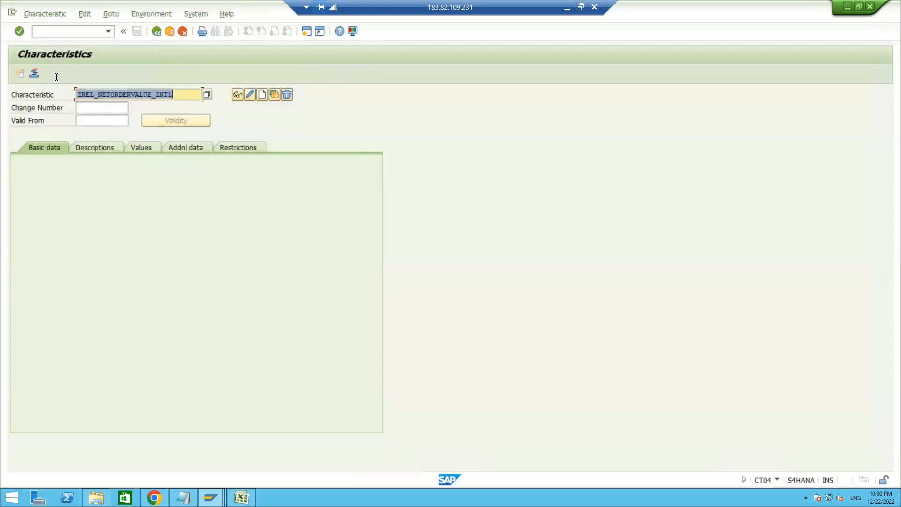
left_click(249, 94)
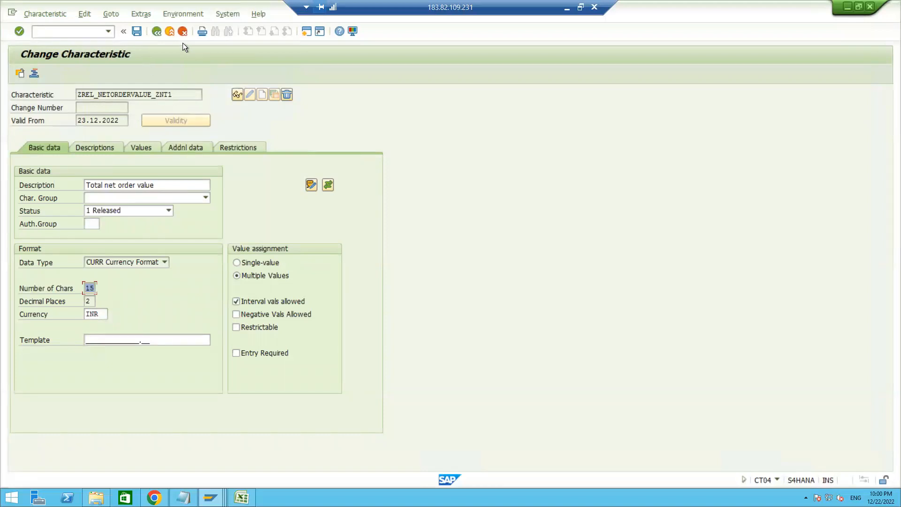
left_click(155, 32)
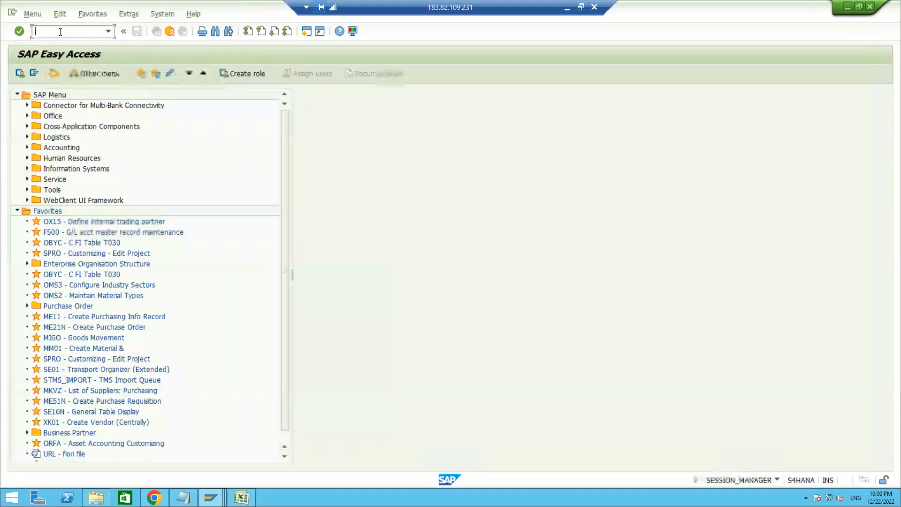
Start transaction CT04 and open characteristic ZREL_PO_ZNT1 in change mode, copying its name from the Excel notes
type("CT04")
key("Return")
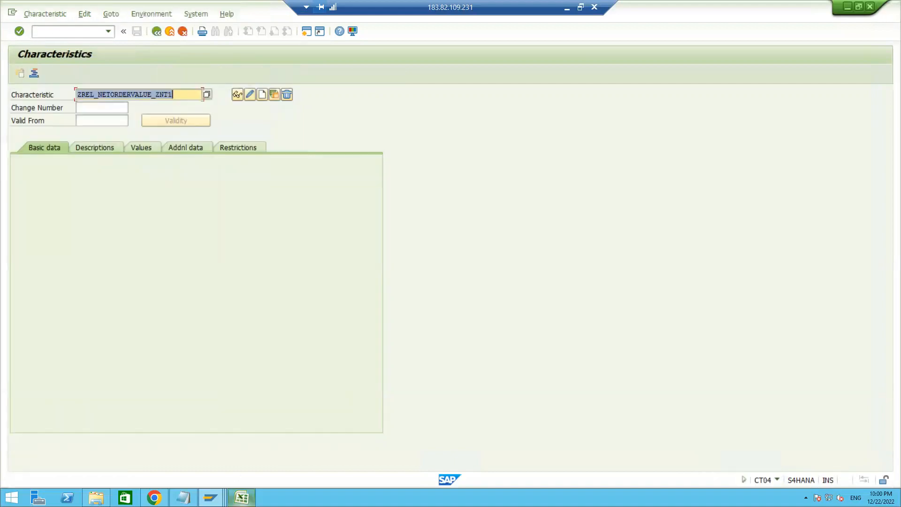
key("alt+Tab")
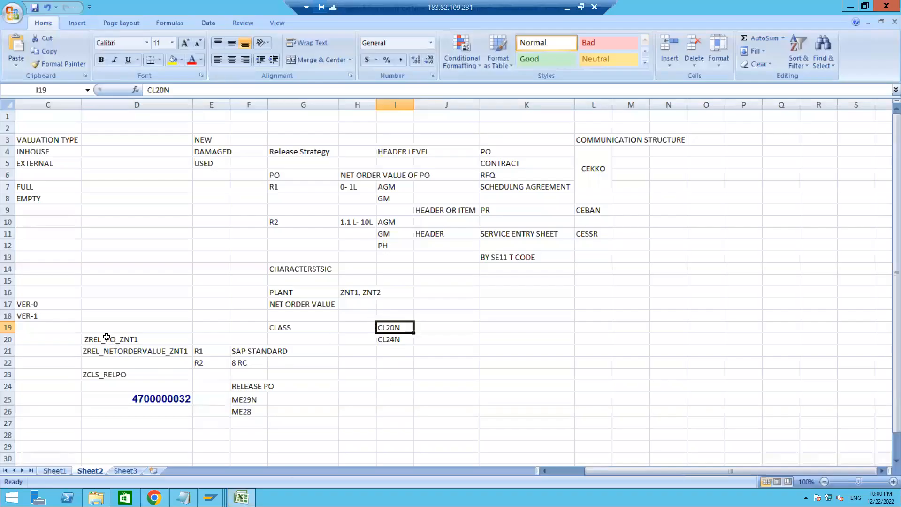
left_click(106, 336)
key("ctrl+c")
key("alt+Tab")
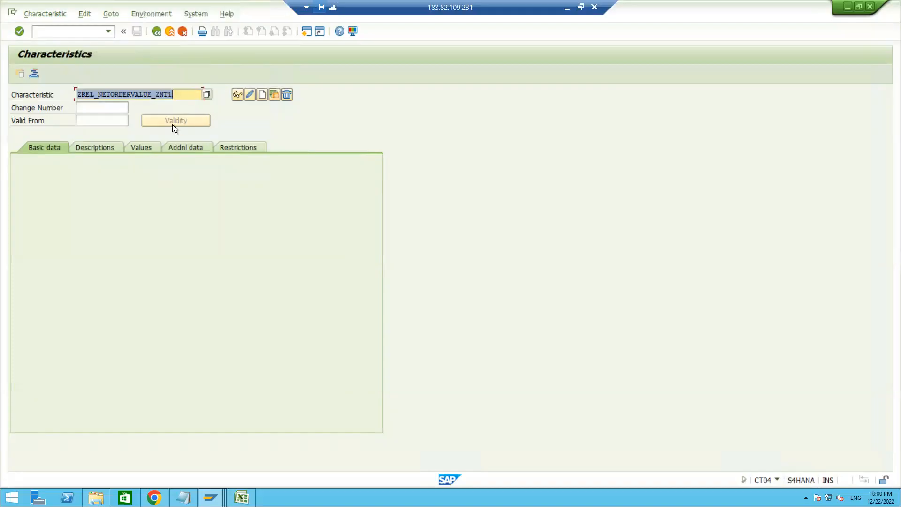
key("ctrl+v")
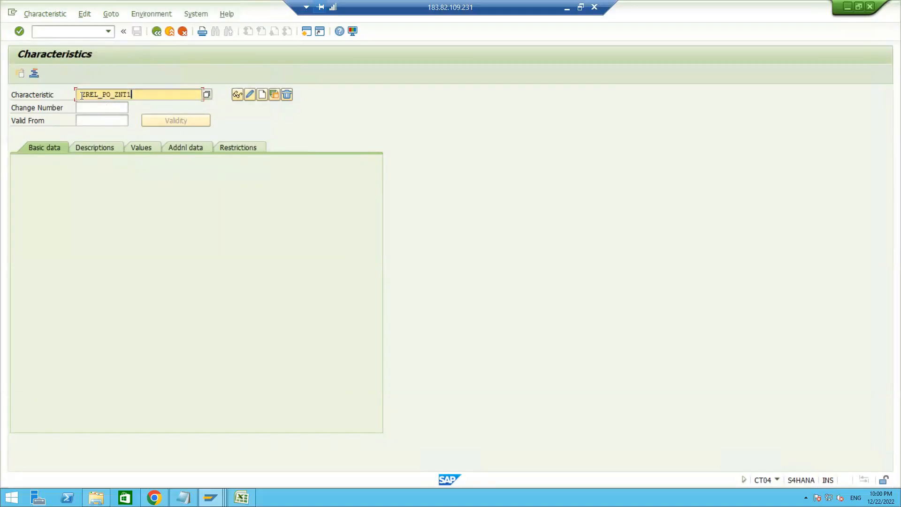
left_click(81, 96)
key("BackSpace")
left_click(249, 97)
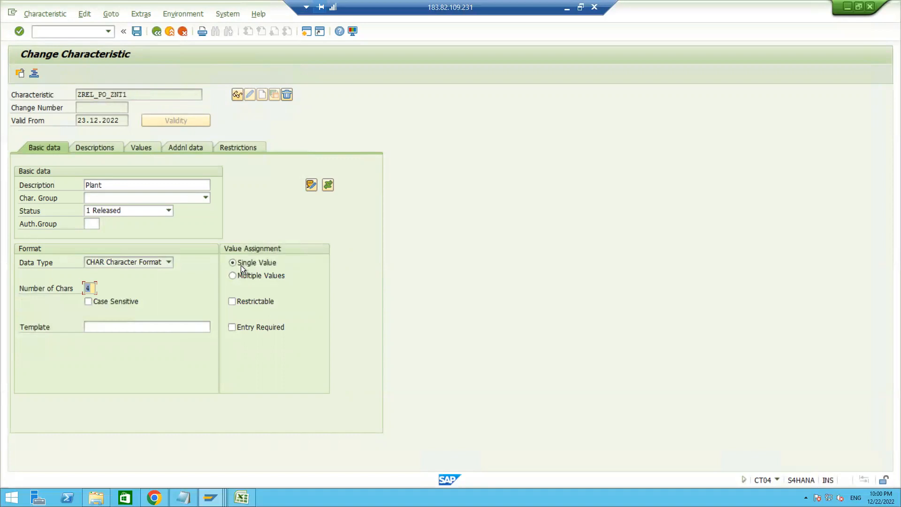
Set the plant characteristic's value assignment to Multiple Values and save the characteristic
left_click(233, 276)
left_click(136, 31)
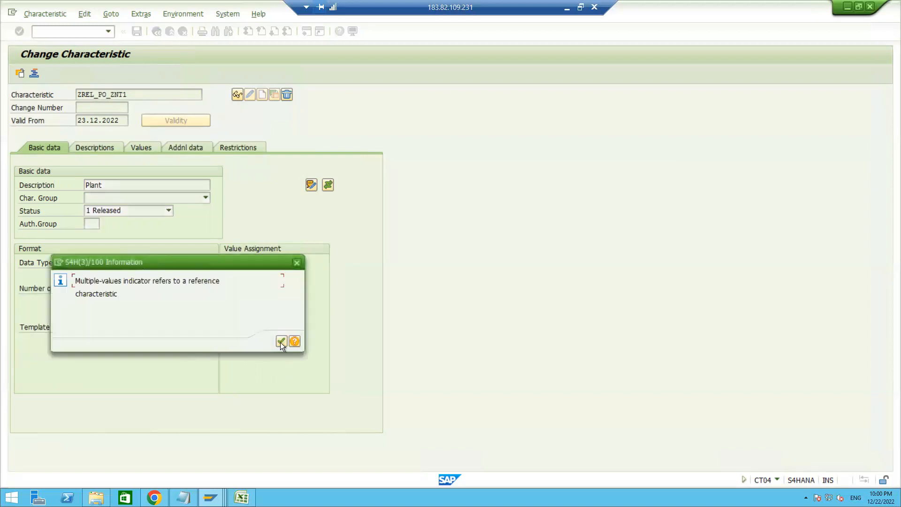
left_click(280, 342)
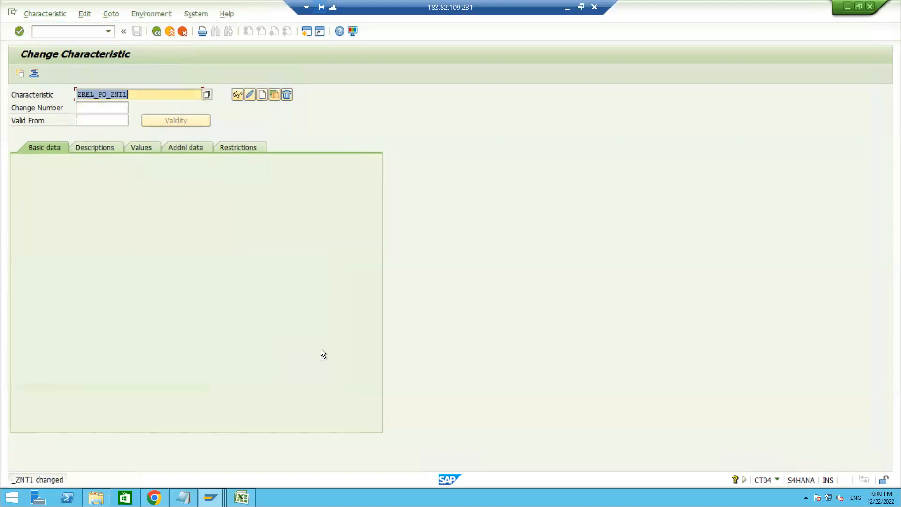
Start transaction CL20N and display the class assignment for release group R1 and strategy S1
left_click(56, 32)
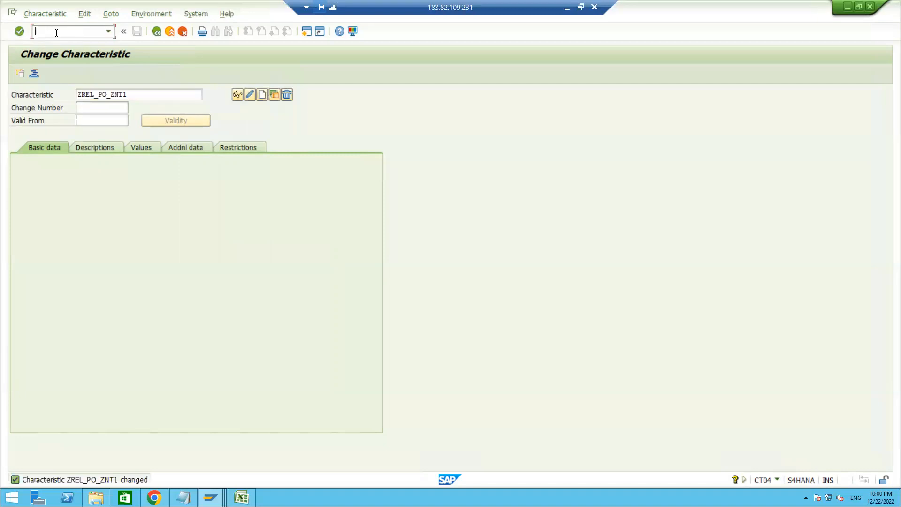
type("/NCL20N")
key("Return")
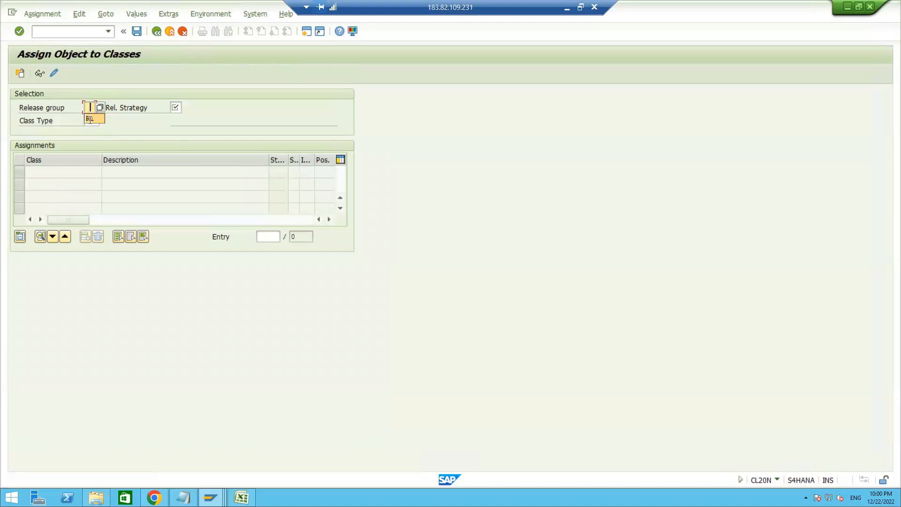
left_click(89, 119)
key("Tab")
type("S1")
key("Return")
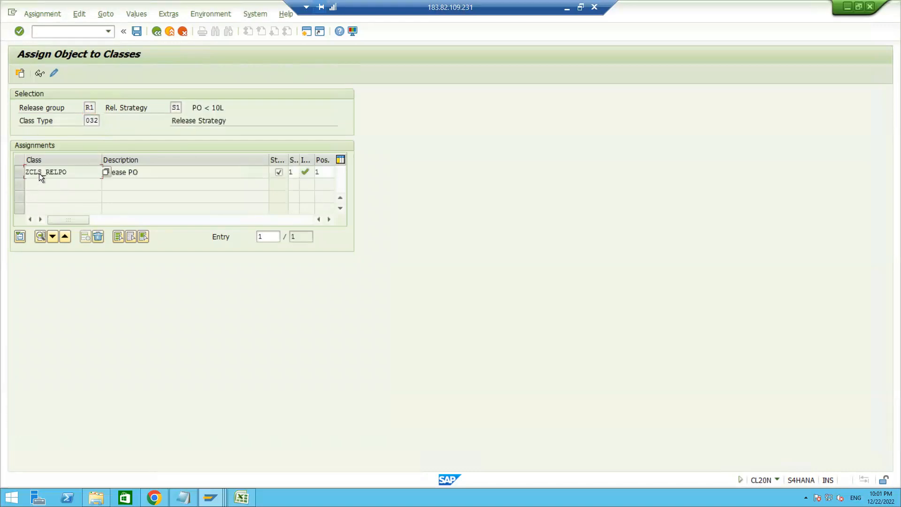
Add ZNT2 as a further plant value alongside ZNT1 for class ZCLS_RELPO and save the assignment
double_click(40, 172)
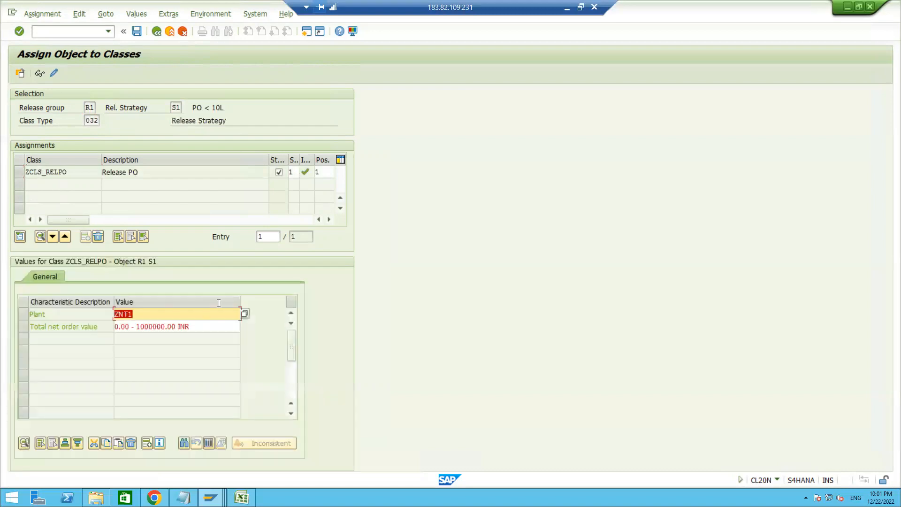
left_click(243, 311)
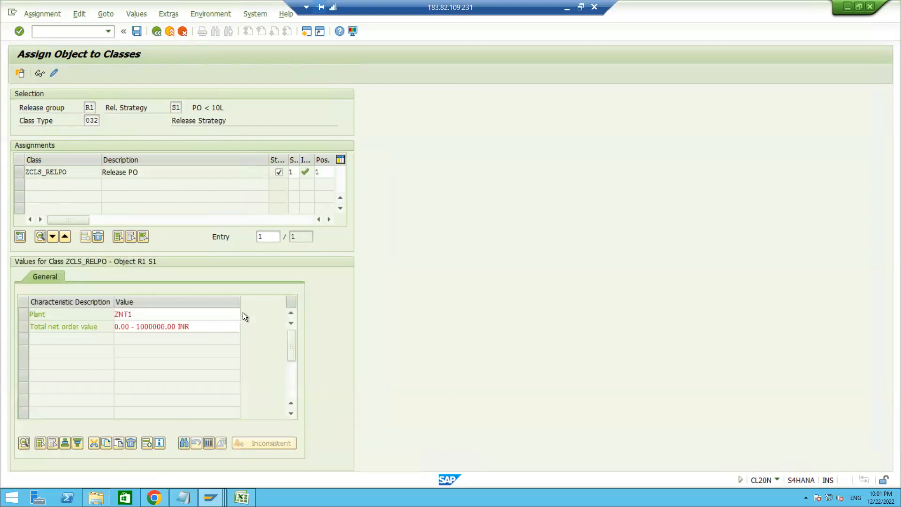
left_click(46, 230)
type("ZNT")
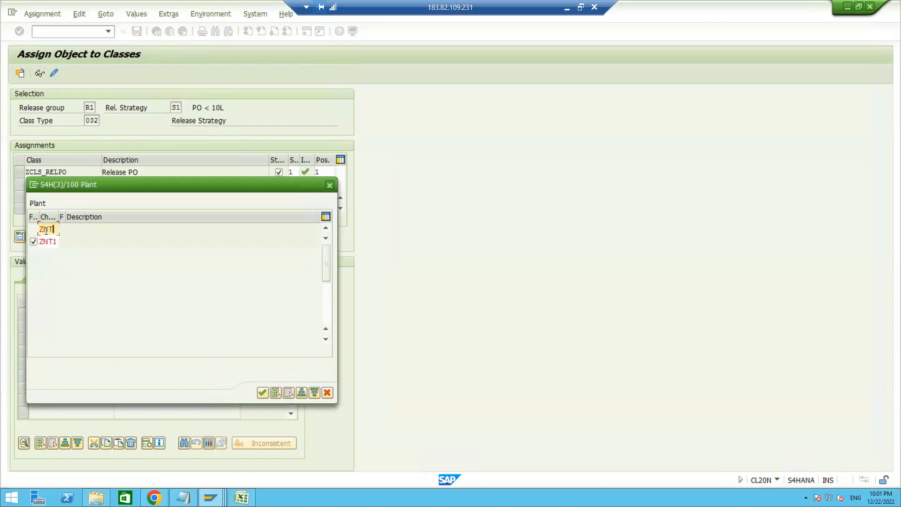
type("2")
key("Return")
left_click(263, 393)
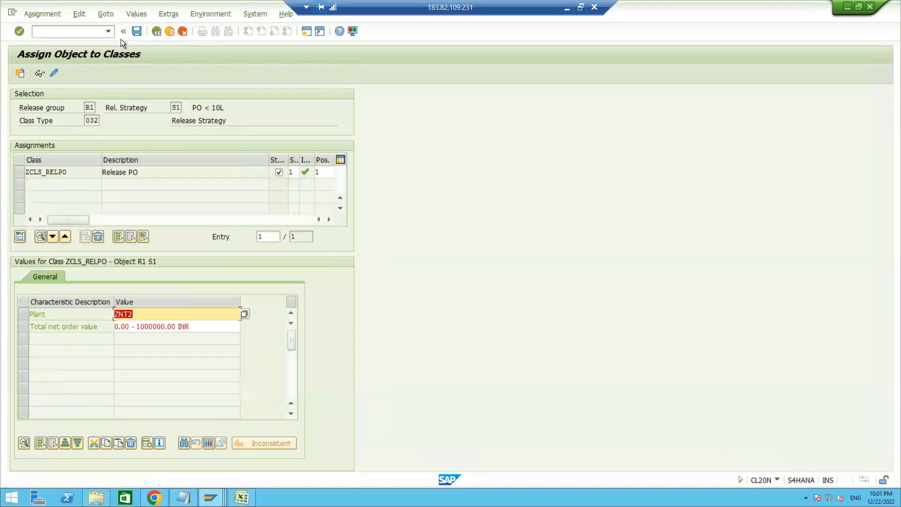
left_click(136, 30)
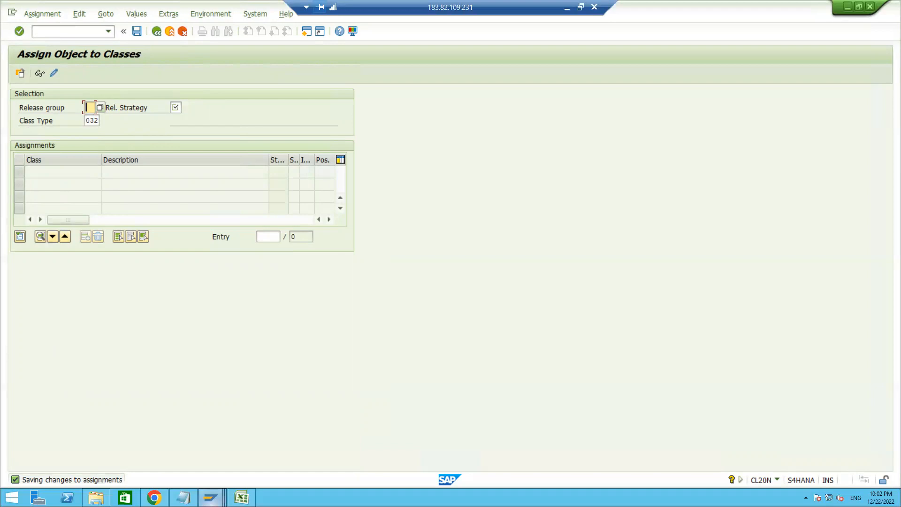
Switch to the Excel notes and review the plant entry together with the CL20N and CL24N codes
mouse_move(241, 497)
left_click(238, 447)
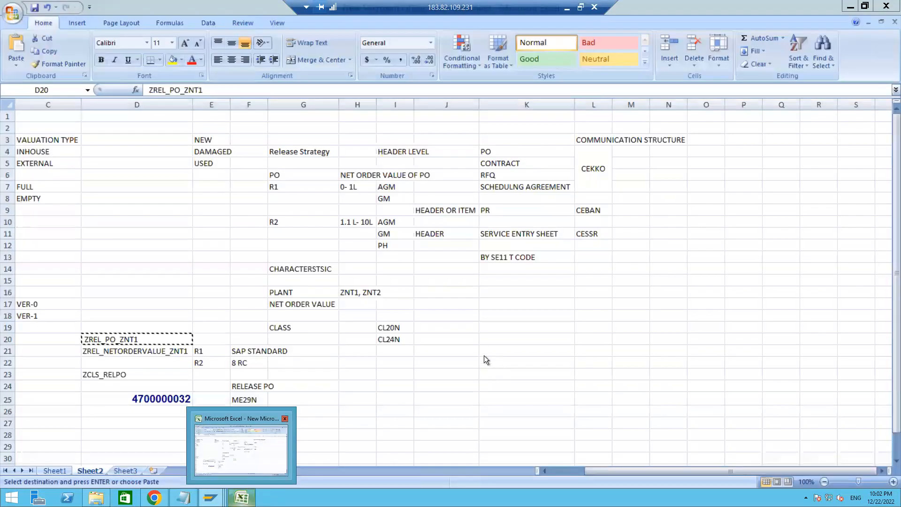
left_click(394, 327)
left_click(391, 338)
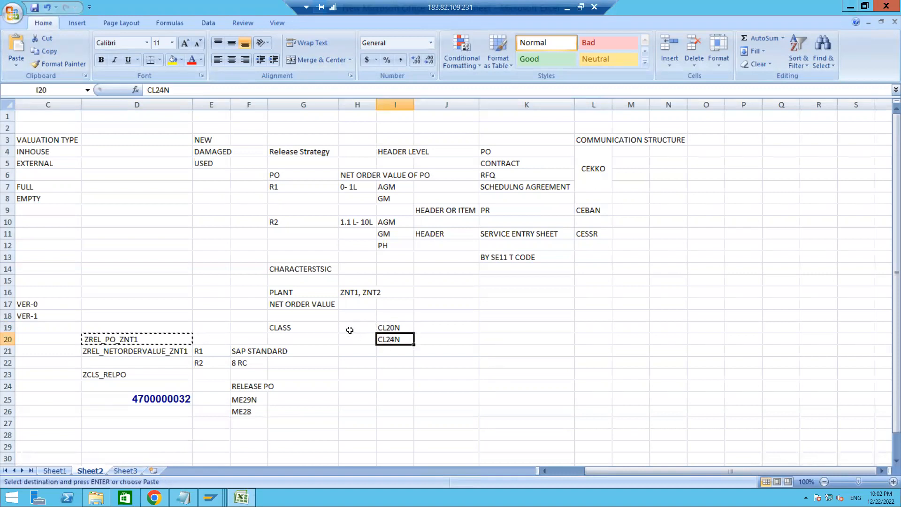
left_click(348, 329)
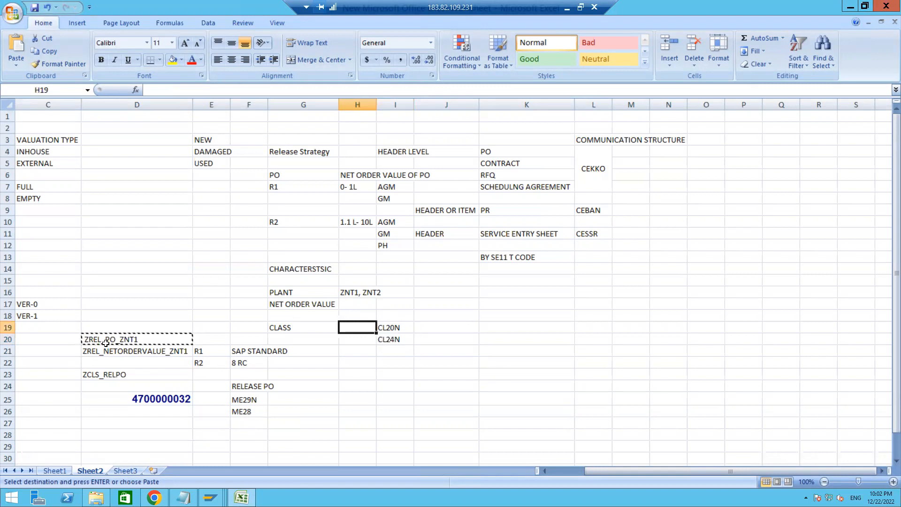
key("Escape")
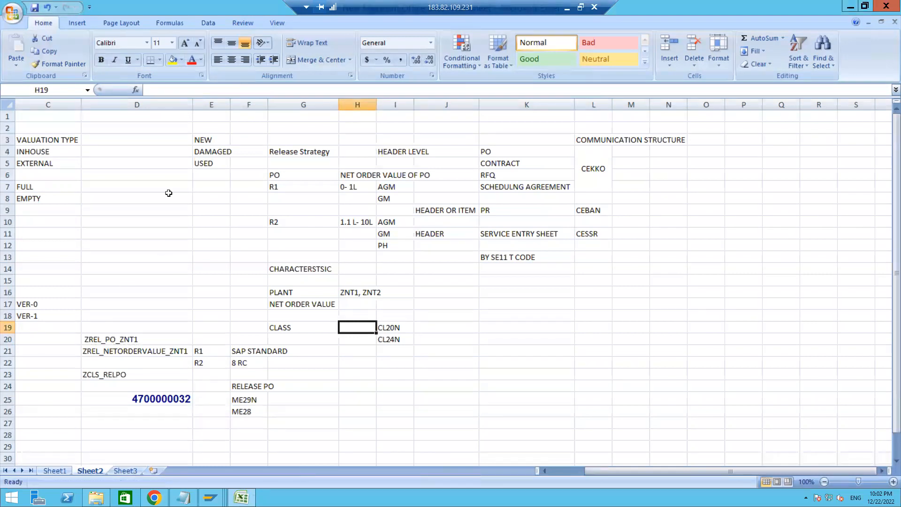
left_click(346, 293)
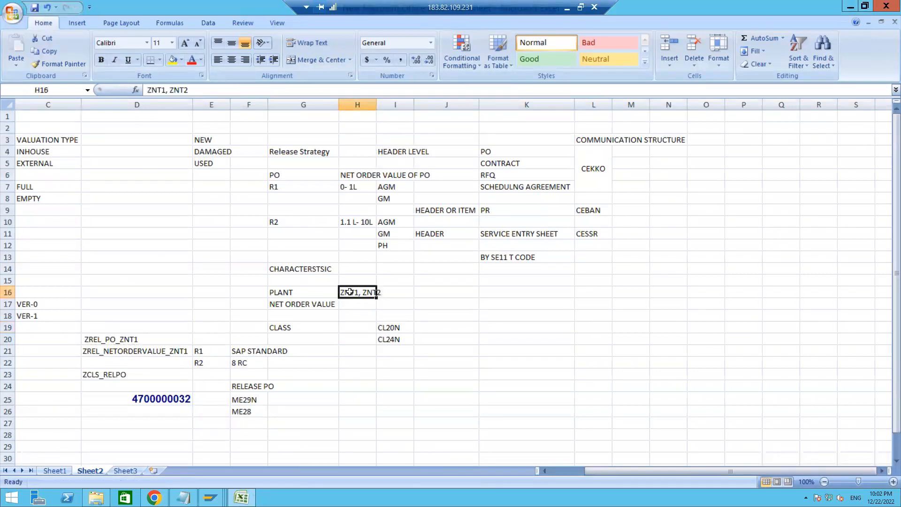
left_click(194, 91)
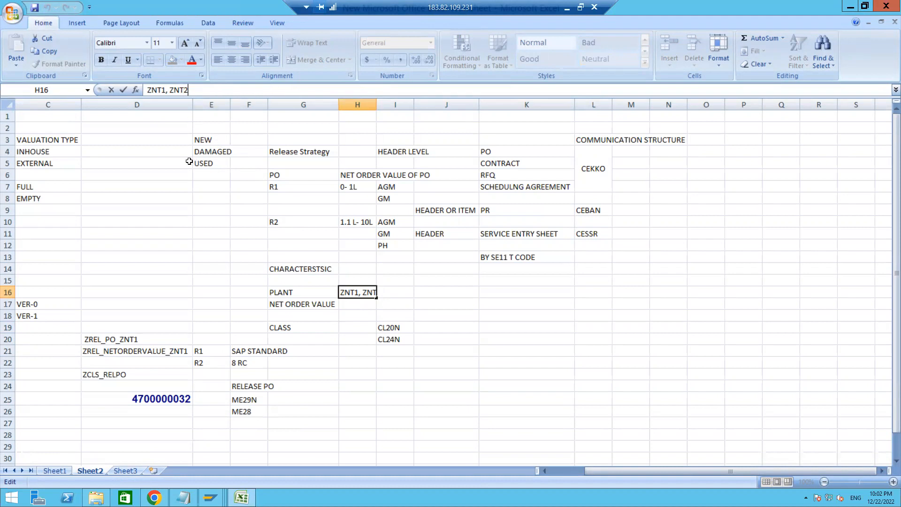
left_click(399, 327)
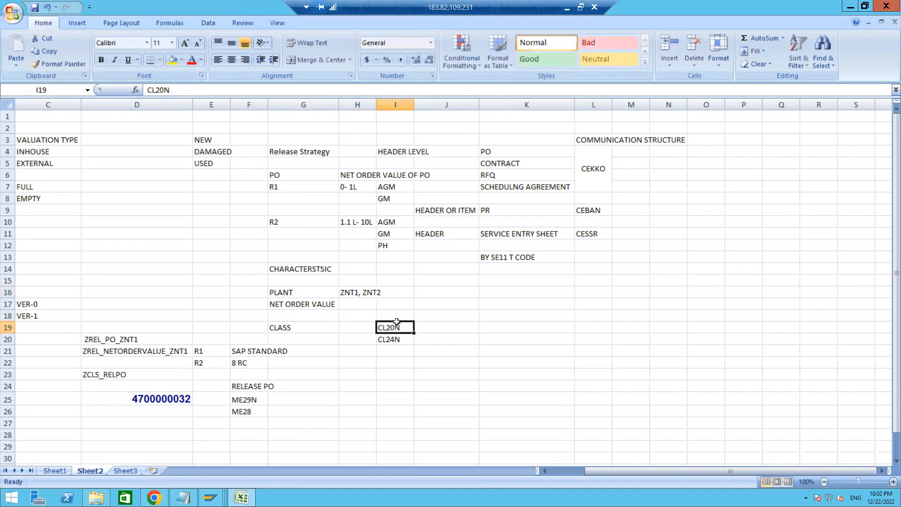